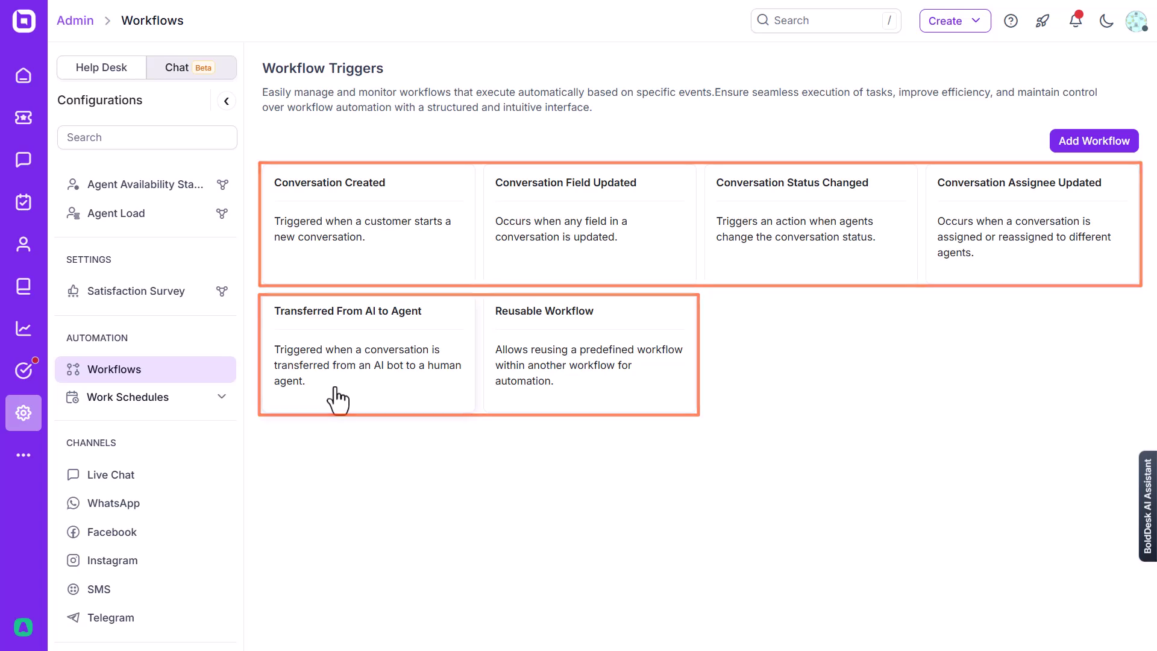
Step: Start a new workflow named "Order Status & Delivery Inquiry" with trigger Conversation Created, brand Riffwire and source Live Chat
{"action": "left_click", "coordinate": [1092, 149]}
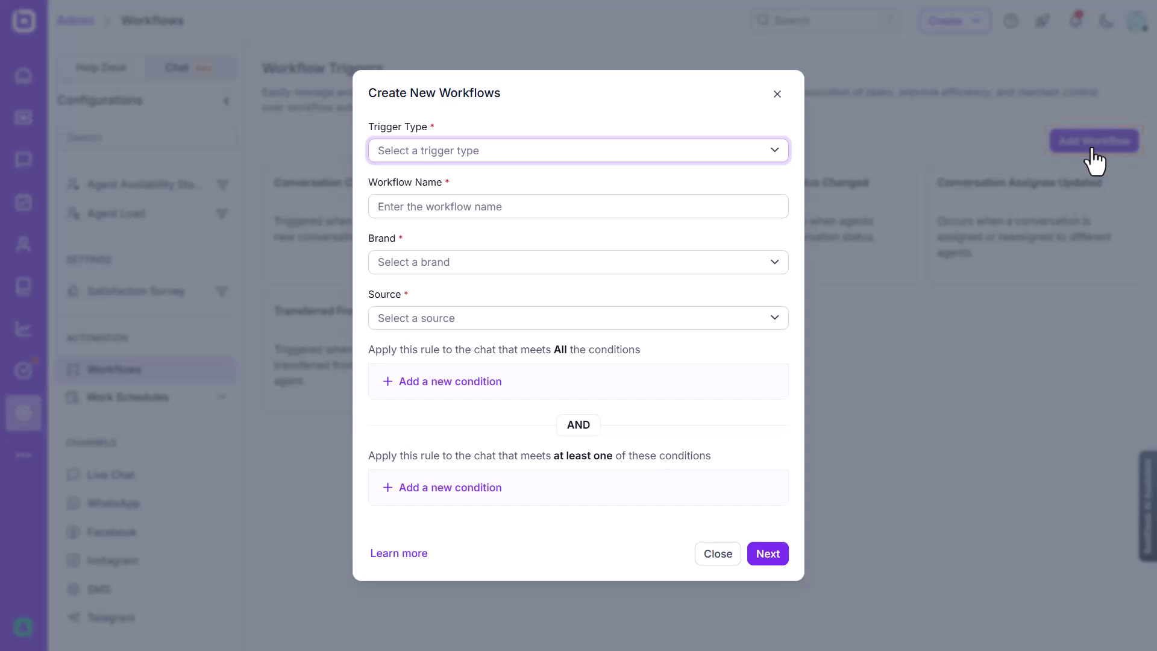
{"action": "left_click", "coordinate": [746, 157]}
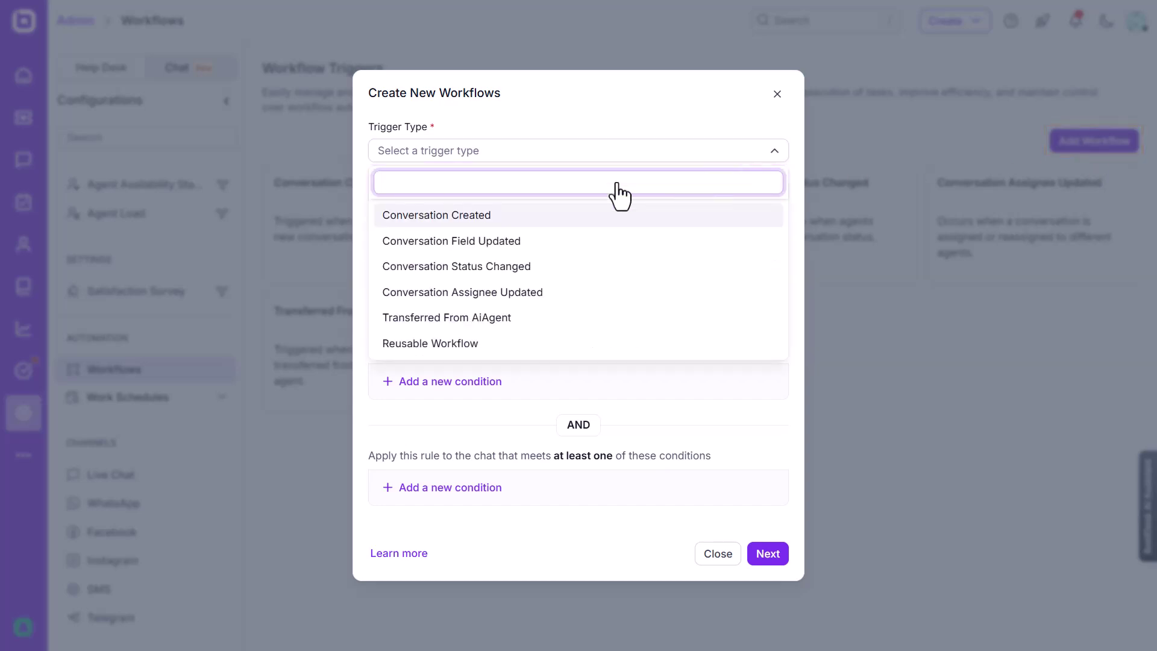
{"action": "left_click", "coordinate": [425, 220]}
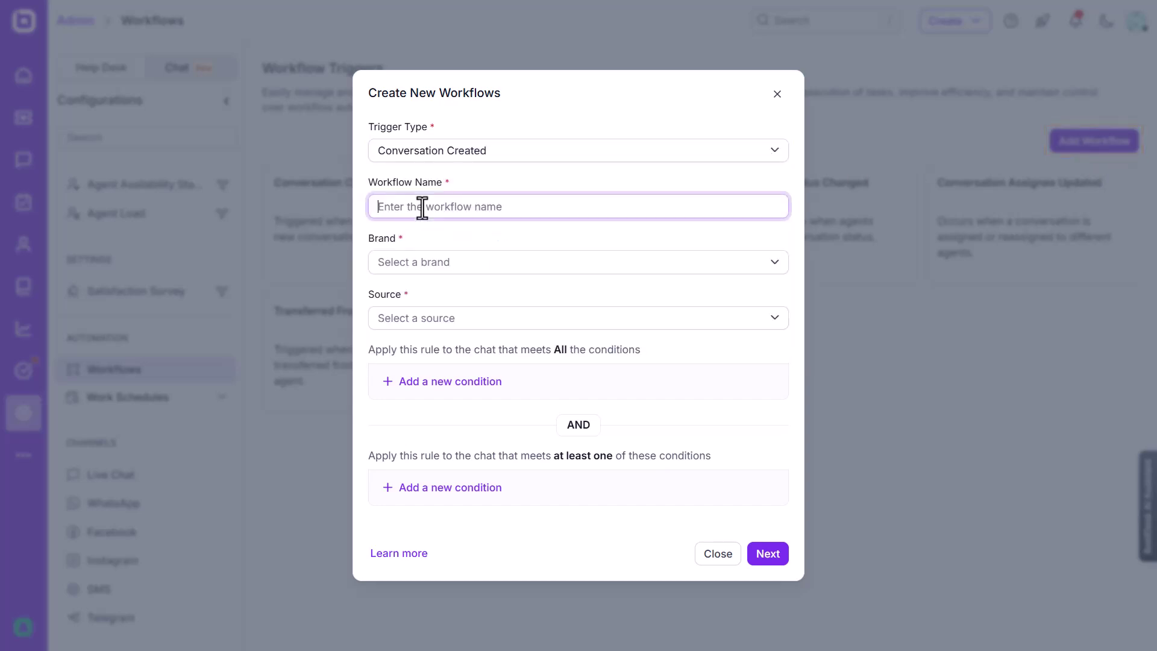
{"action": "type", "text": "Order Status & Delivery Inquiry"}
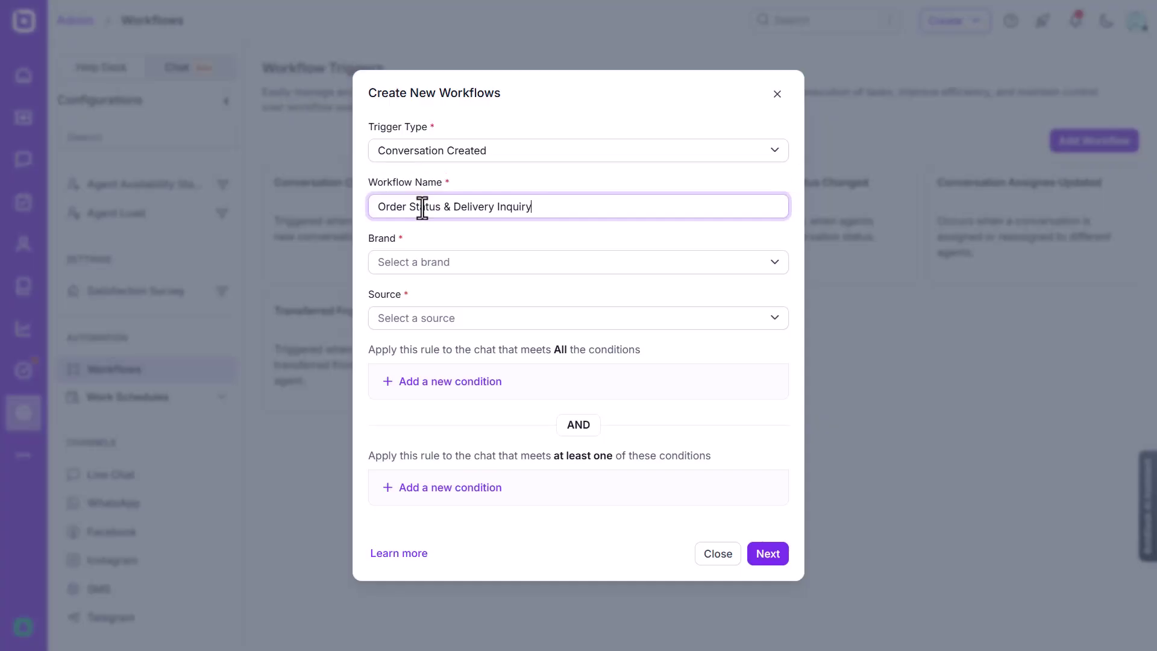
{"action": "left_click", "coordinate": [409, 273]}
{"action": "left_click", "coordinate": [422, 410]}
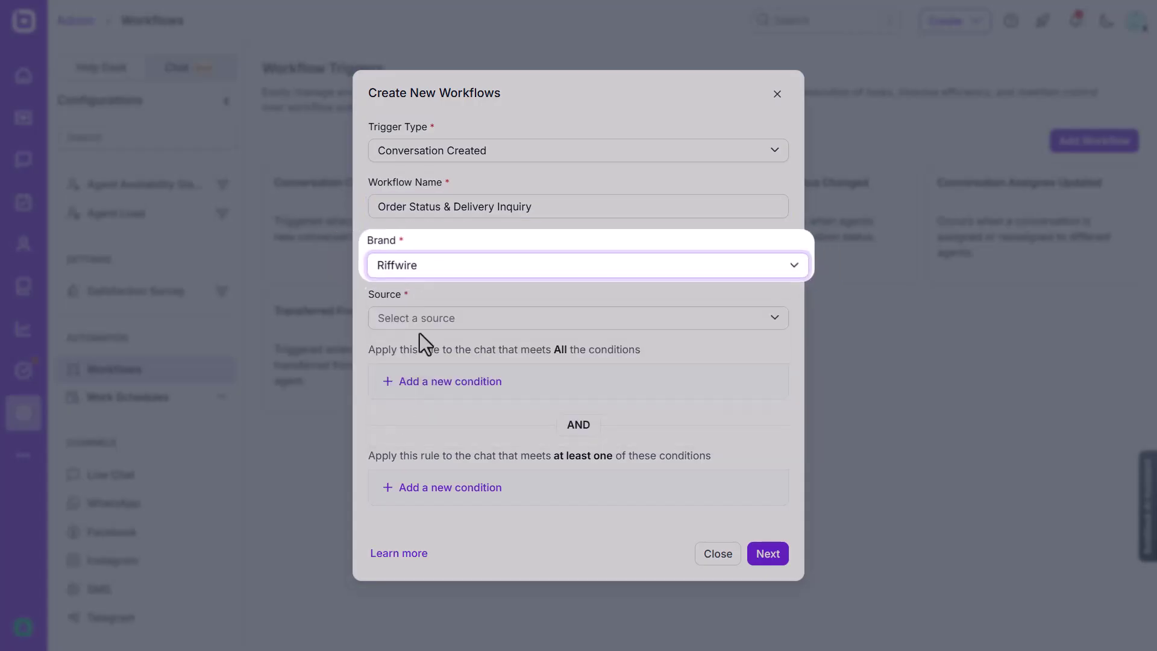
{"action": "left_click", "coordinate": [422, 325]}
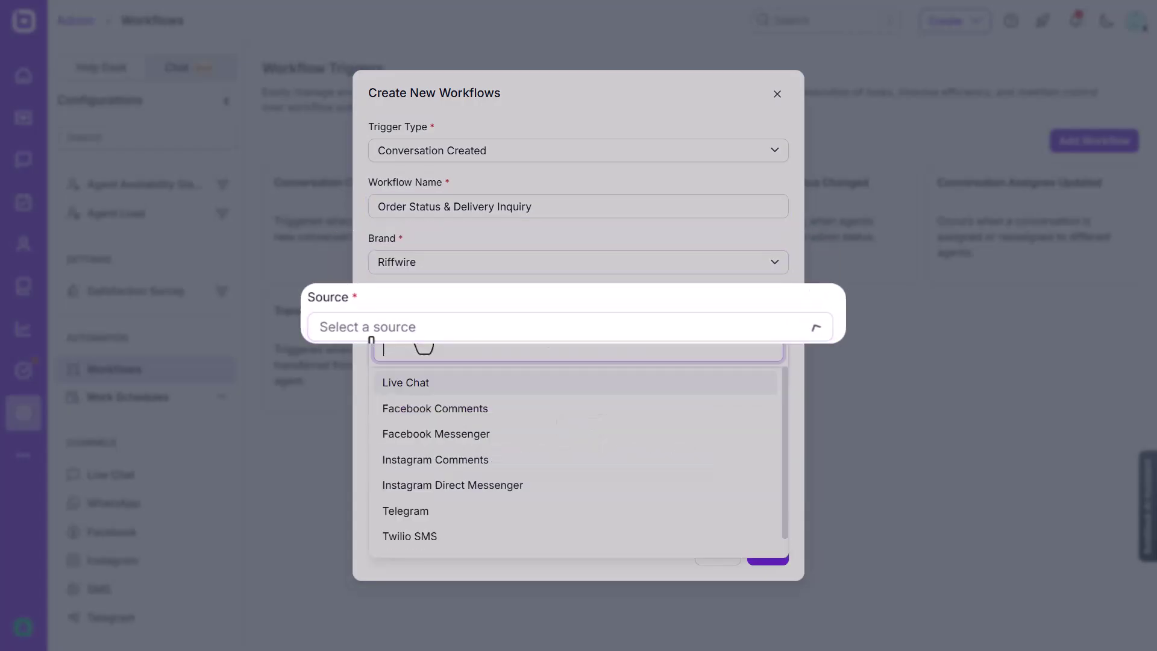
{"action": "left_click", "coordinate": [433, 388]}
Step: Add the condition Widget Is Riffwire Support to the rule requiring all conditions, and proceed to the workflow designer
{"action": "left_click", "coordinate": [423, 390]}
{"action": "left_click", "coordinate": [422, 367]}
{"action": "type", "text": "wid"}
{"action": "left_click", "coordinate": [431, 460]}
{"action": "left_click", "coordinate": [427, 386]}
{"action": "left_click", "coordinate": [425, 474]}
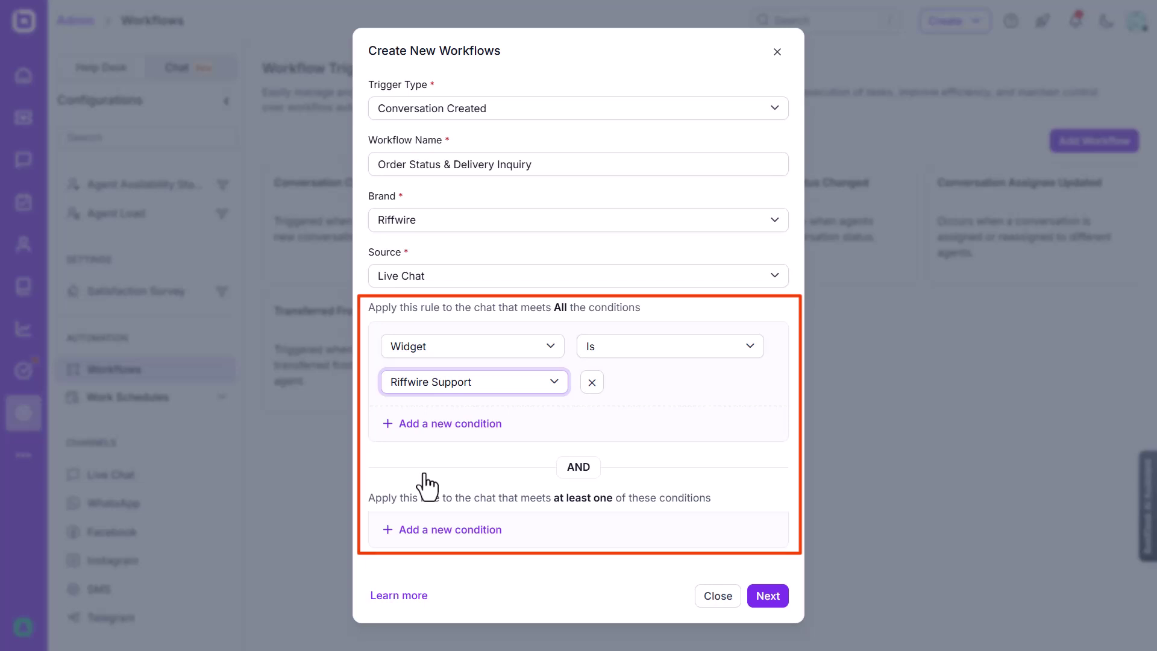
{"action": "left_click", "coordinate": [768, 597]}
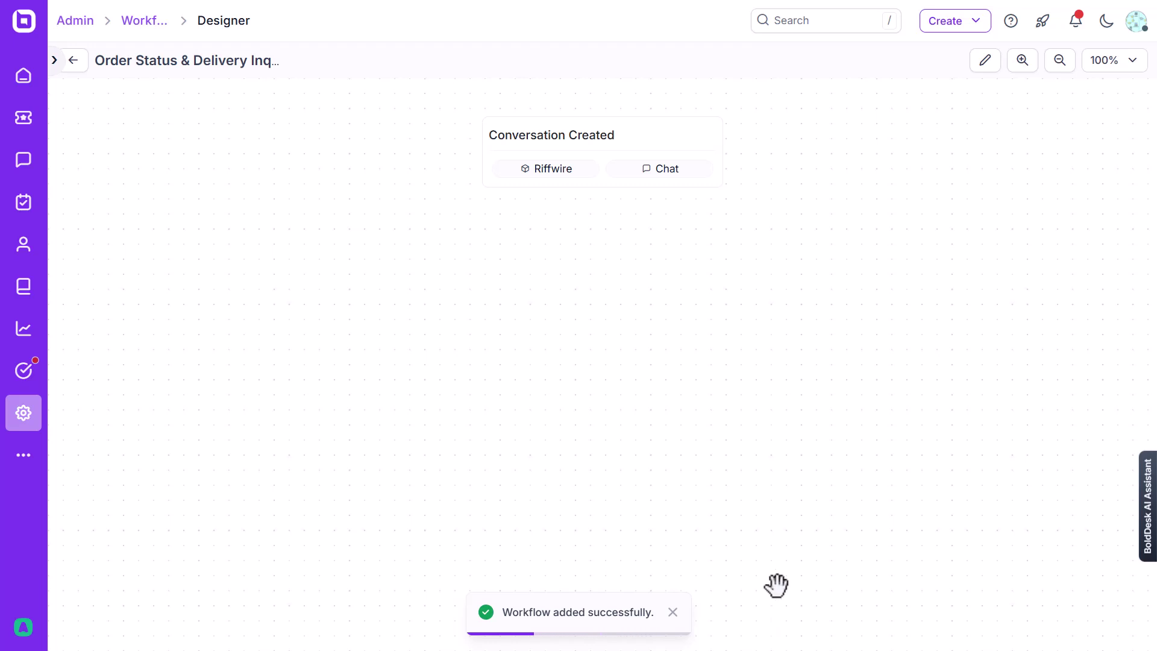
Step: Put the workflow in edit mode and add a Toggle Customer Input action with user input disabled under the trigger
{"action": "left_click", "coordinate": [984, 64]}
{"action": "left_click", "coordinate": [704, 160]}
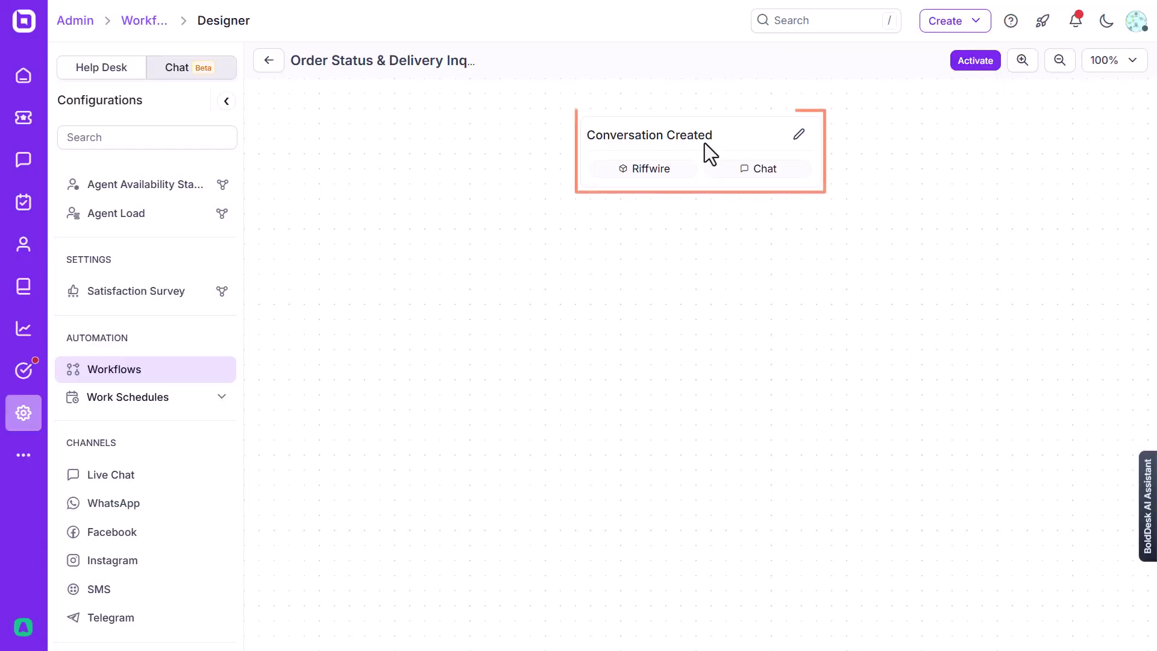
{"action": "left_click", "coordinate": [700, 218]}
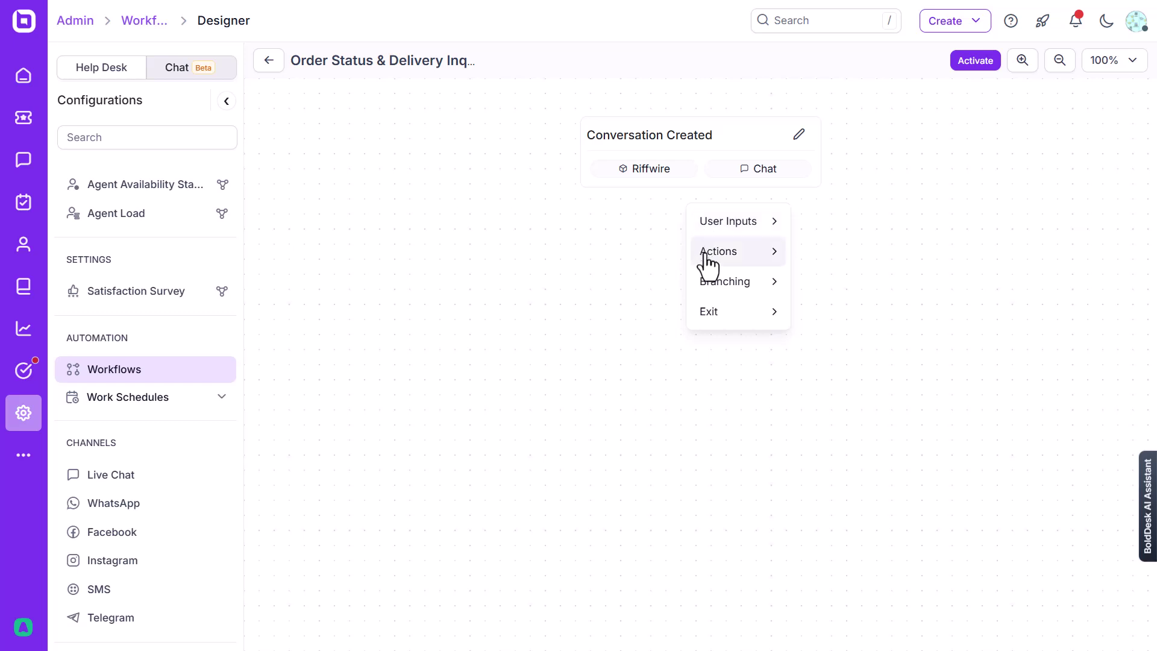
{"action": "left_click", "coordinate": [706, 259]}
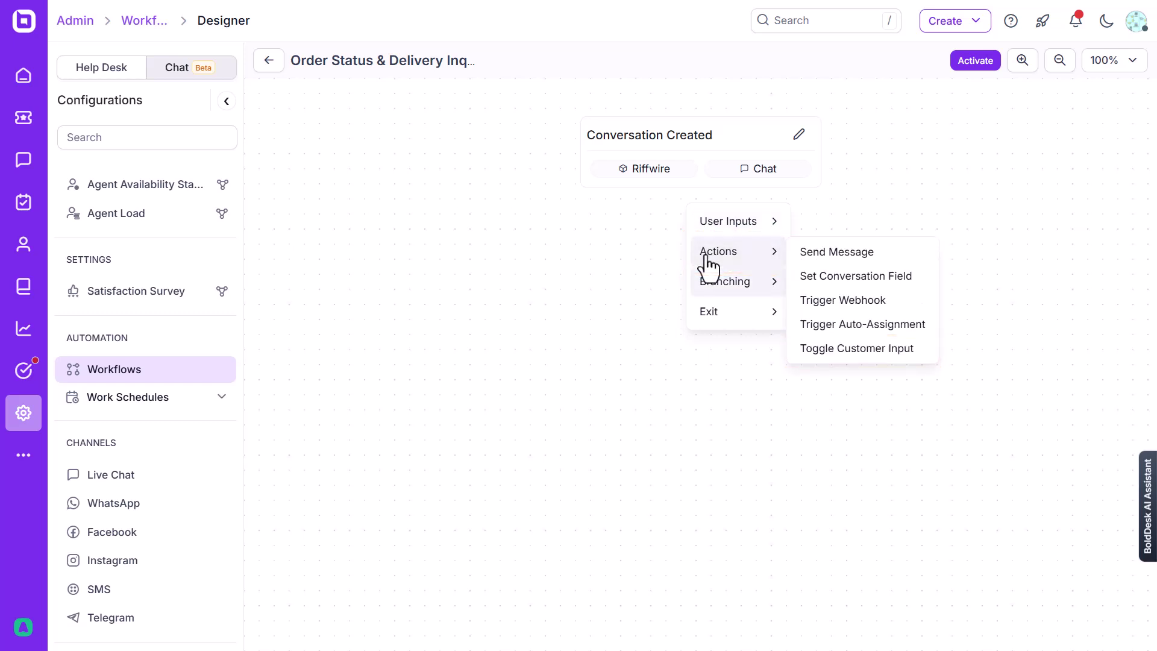
{"action": "left_click", "coordinate": [834, 349]}
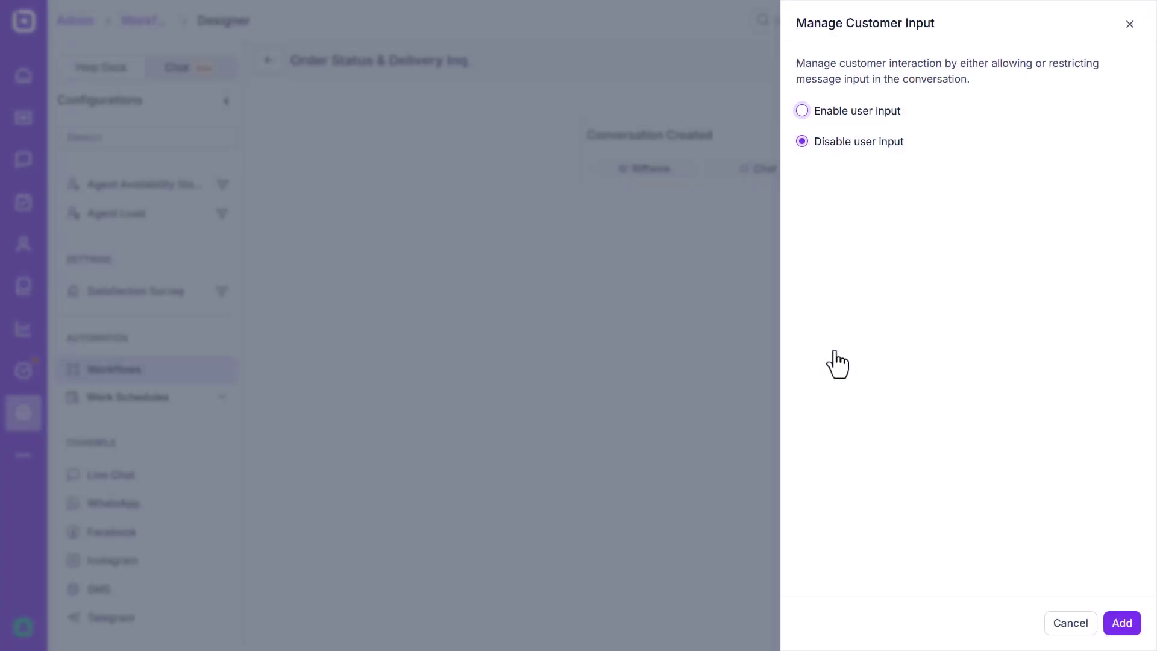
{"action": "left_click", "coordinate": [802, 145]}
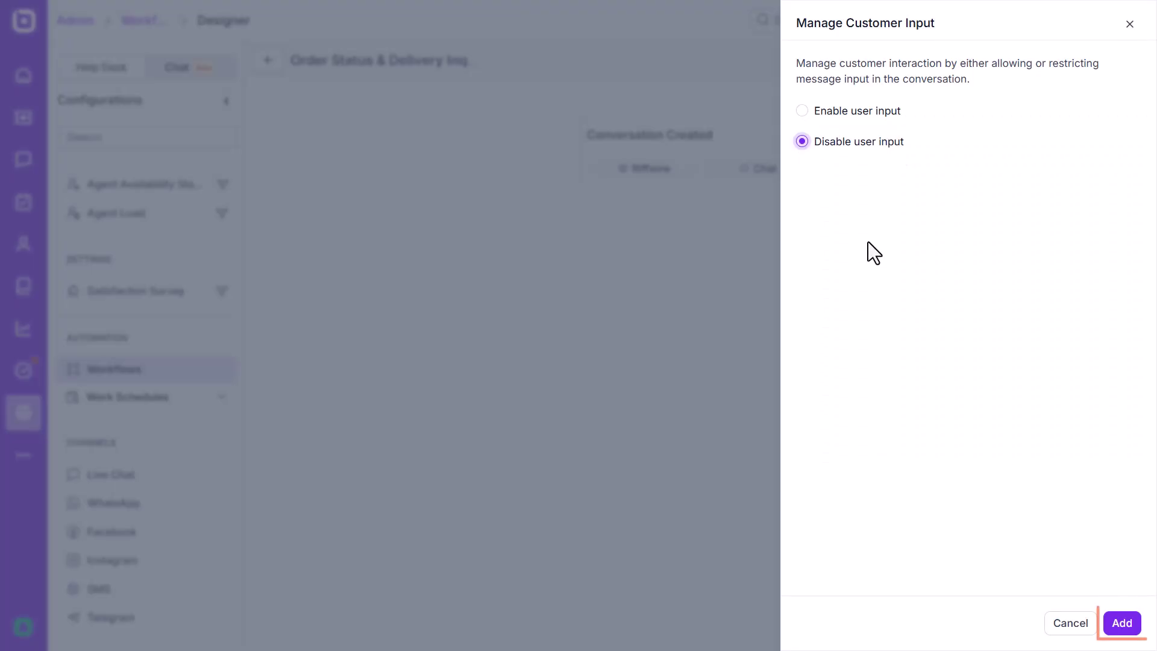
{"action": "left_click", "coordinate": [1122, 624]}
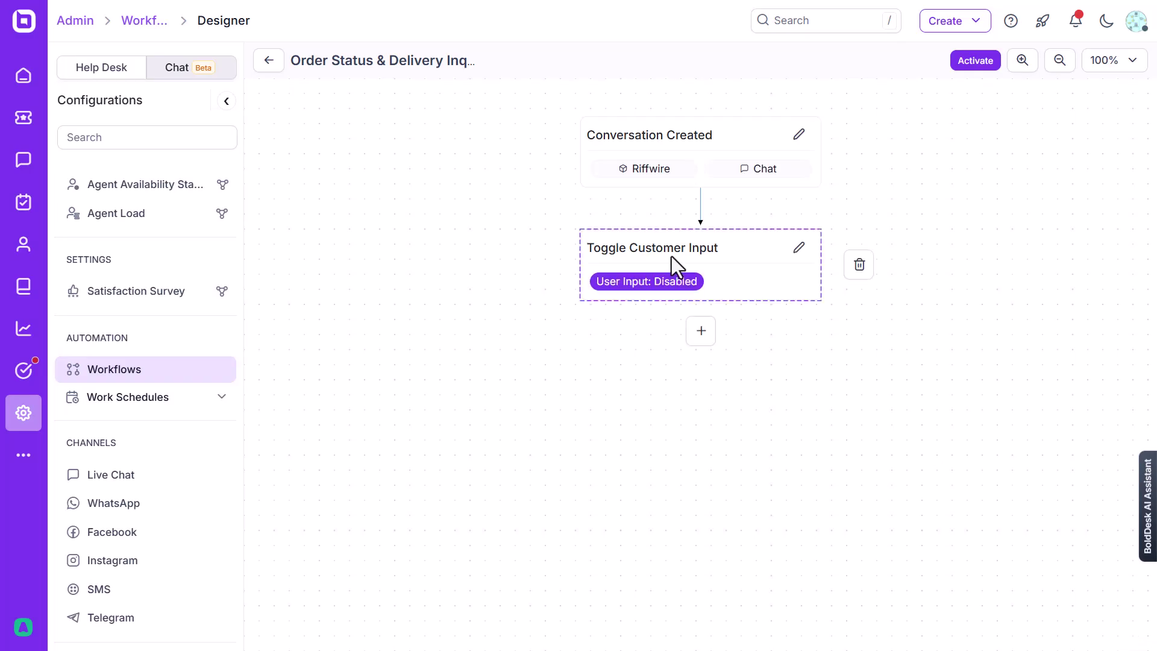
Step: Below the input toggle, configure Get Customer Details to collect the name with message "What's your name?" and placeholder "Enter your name"
{"action": "left_click", "coordinate": [700, 332]}
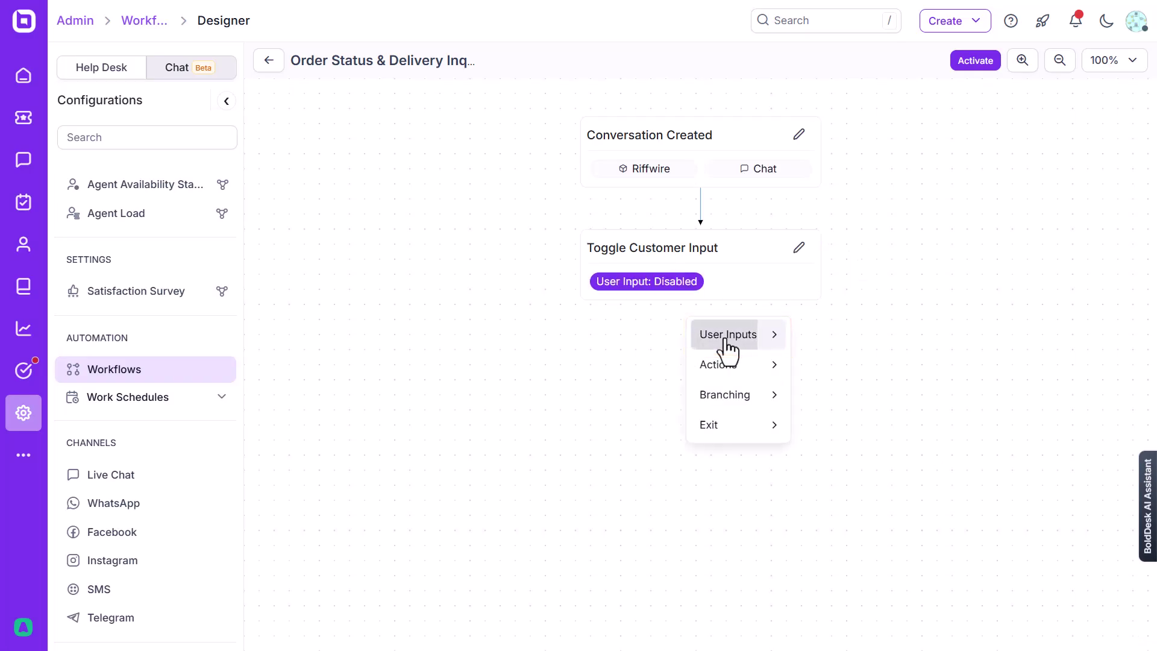
{"action": "mouse_move", "coordinate": [727, 341]}
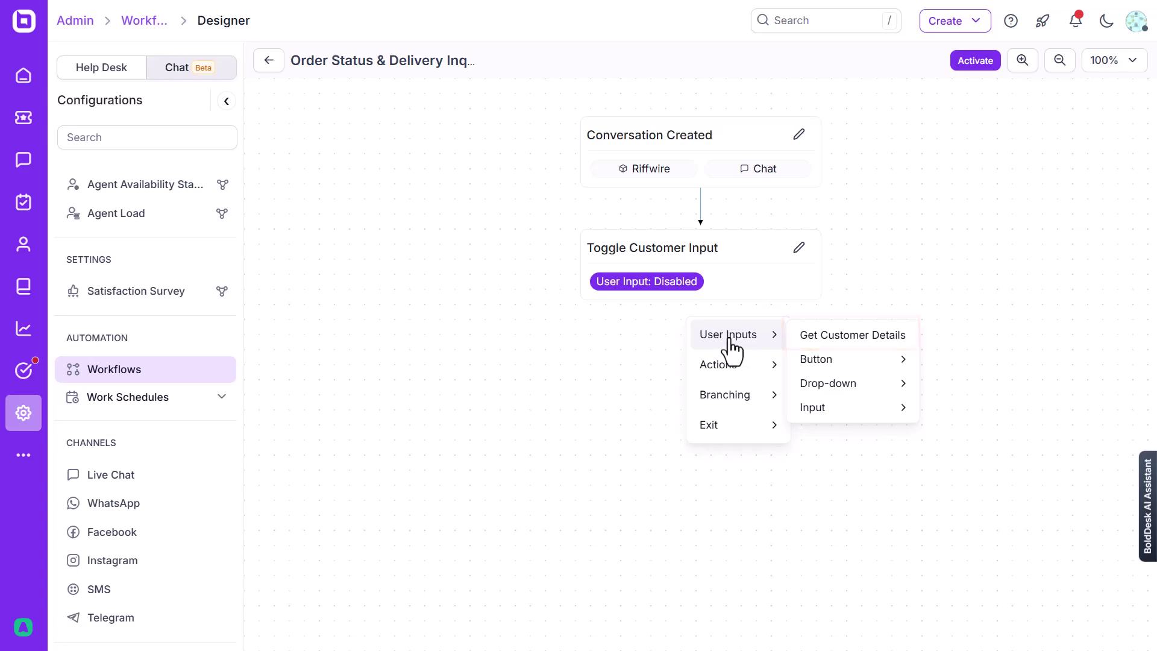
{"action": "left_click", "coordinate": [837, 338]}
{"action": "left_click", "coordinate": [802, 126]}
{"action": "left_click", "coordinate": [837, 186]}
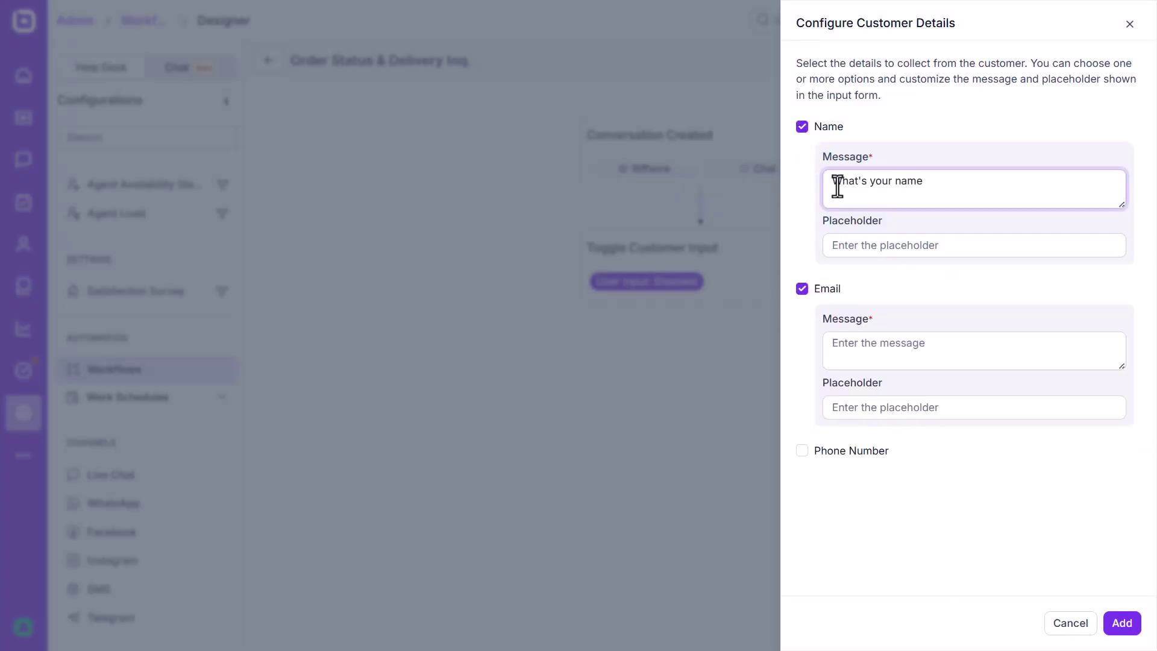
{"action": "left_click", "coordinate": [838, 245]}
{"action": "type", "text": "Enter your name"}
Step: Set the Email message to "What's your email address?" with placeholder "Enter your email address", and add the customer details block
{"action": "left_click", "coordinate": [836, 346]}
{"action": "type", "text": "What's your email address?"}
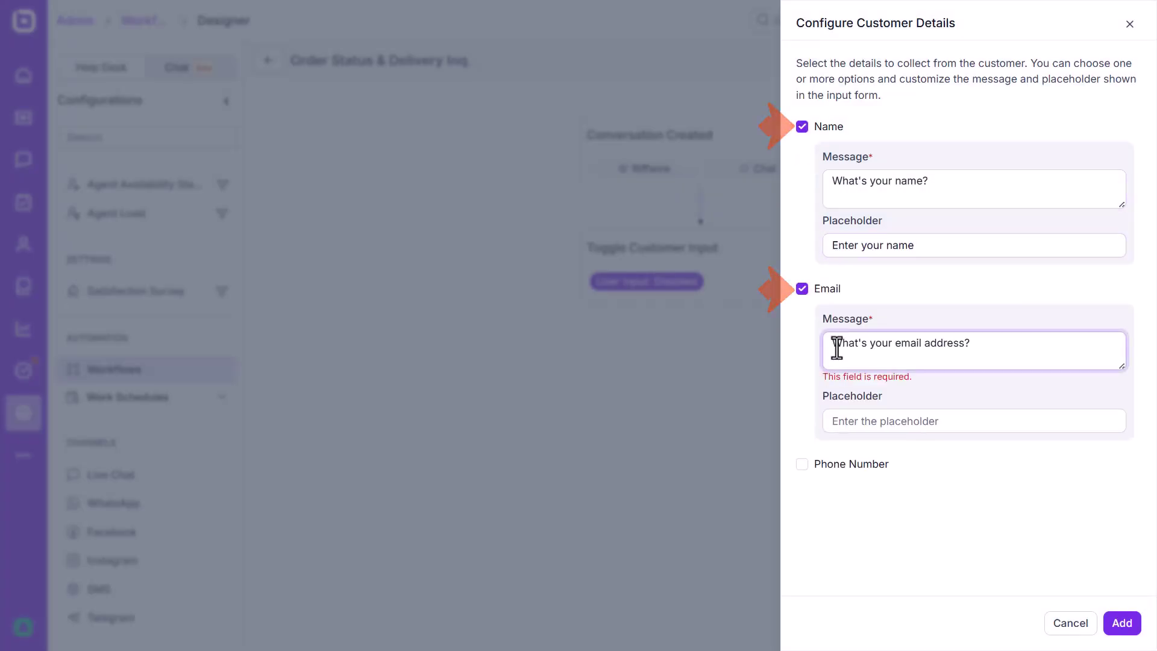
{"action": "left_click", "coordinate": [840, 421]}
{"action": "type", "text": "Enter your email address"}
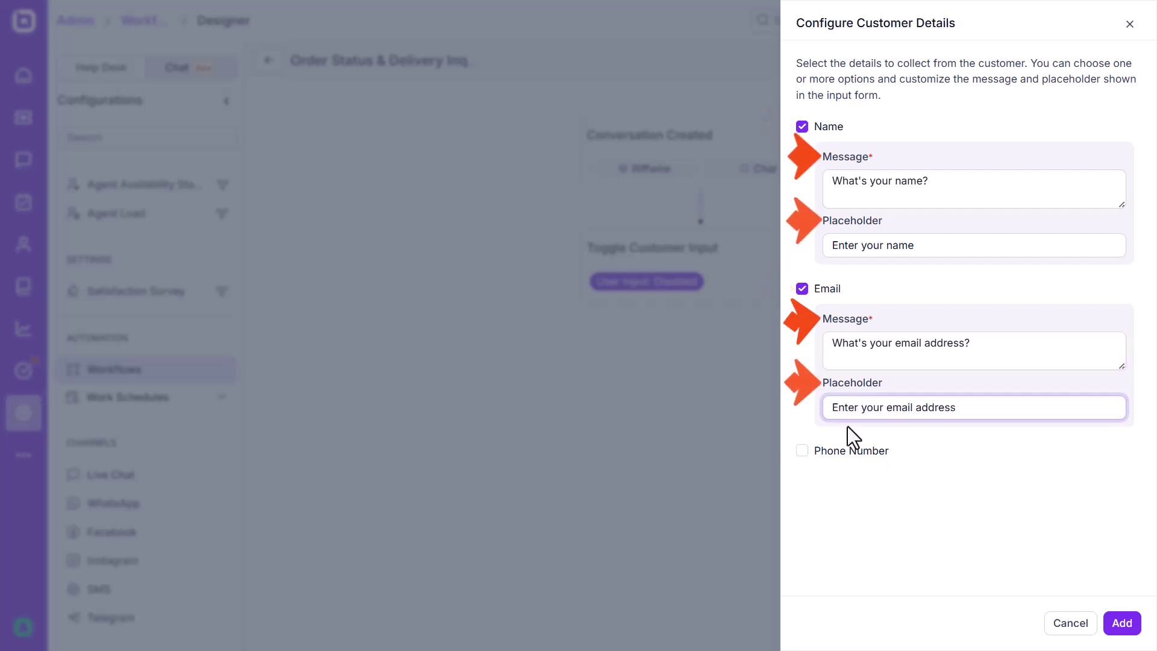
{"action": "left_click", "coordinate": [1121, 624]}
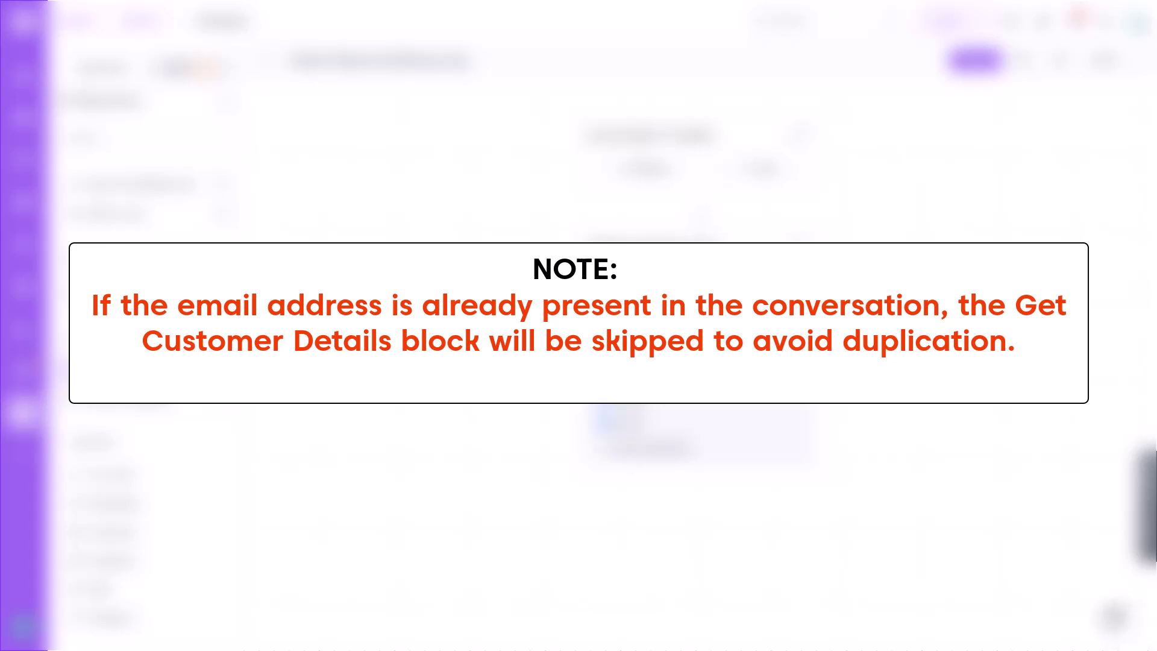
Step: Set up a Branch via Buttons block below Get Customer Details with the message "How can I help you today?"
{"action": "left_click", "coordinate": [704, 407]}
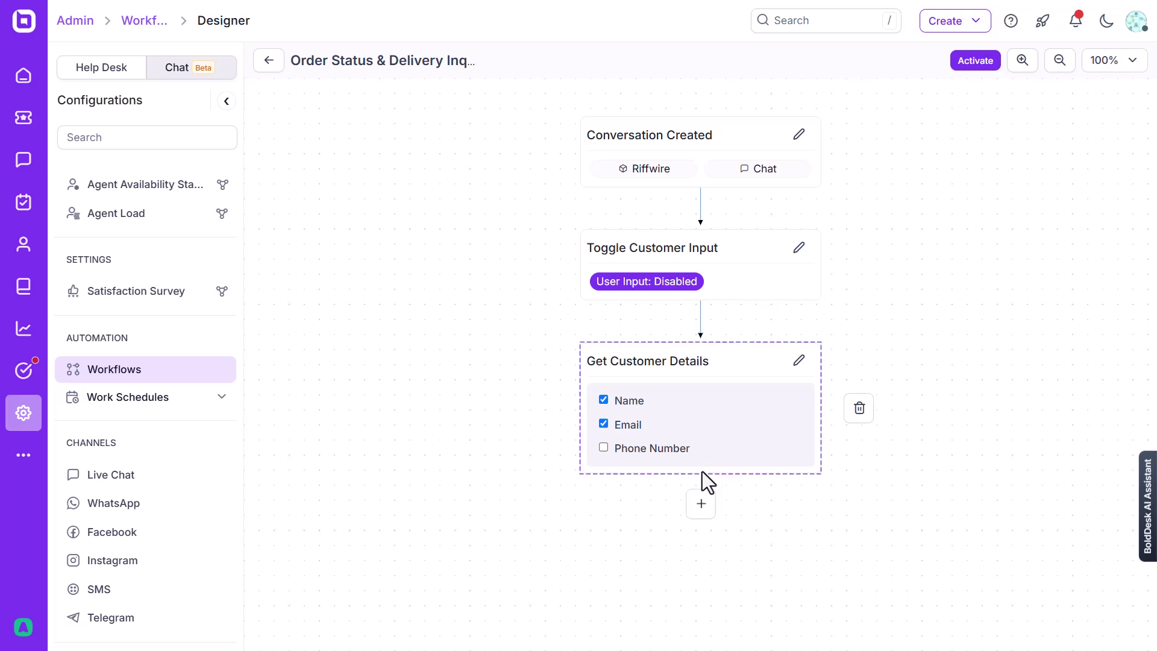
{"action": "left_click", "coordinate": [701, 505]}
{"action": "left_click", "coordinate": [701, 569]}
{"action": "left_click", "coordinate": [701, 568]}
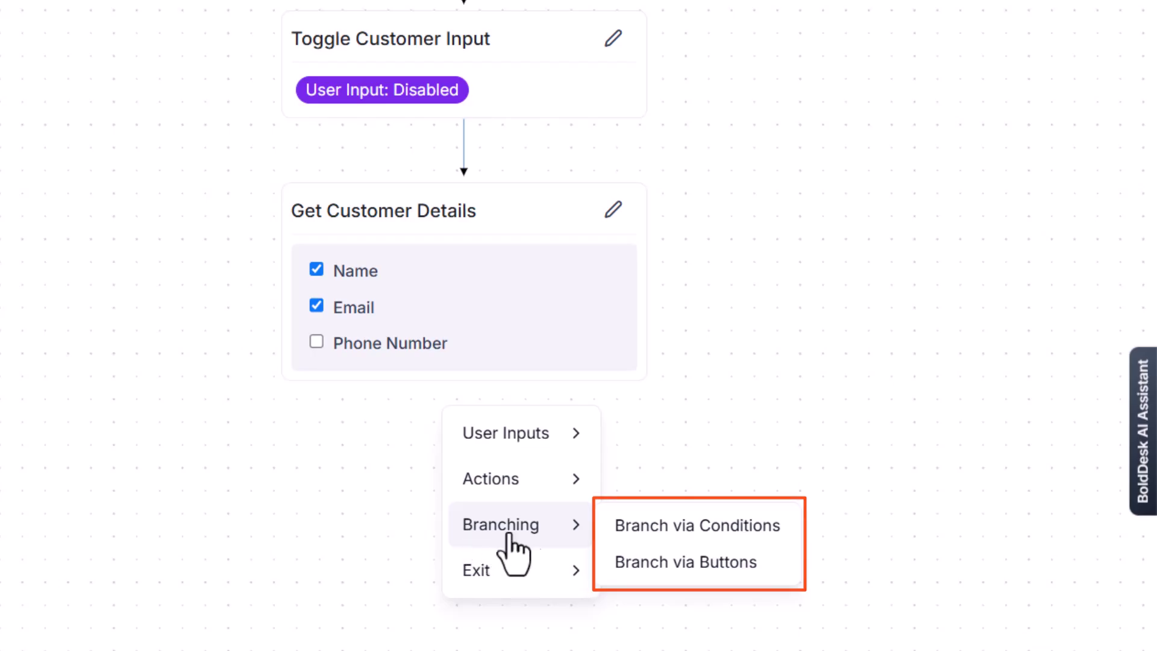
{"action": "left_click", "coordinate": [693, 563]}
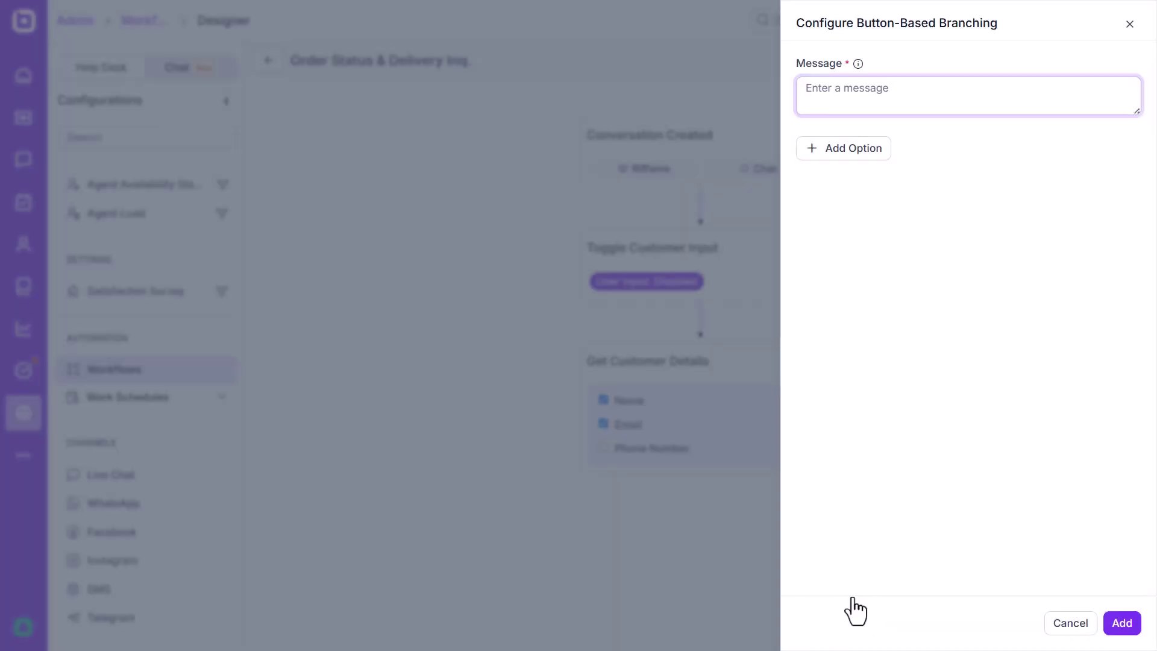
{"action": "left_click", "coordinate": [816, 88]}
{"action": "type", "text": "How can I help you today?"}
Step: Create the branch button options "Product Inquiry" and "Technical Support"
{"action": "left_click", "coordinate": [820, 148]}
{"action": "type", "text": "Product Inquiry"}
{"action": "key", "text": "Return"}
{"action": "left_click", "coordinate": [833, 249]}
{"action": "type", "text": "Technical Support"}
{"action": "key", "text": "Return"}
Step: Create the branch button options "Order Status & Shipping" and "Other", and add the branching block to the workflow
{"action": "left_click", "coordinate": [849, 276]}
{"action": "type", "text": "Order Status & Shipping"}
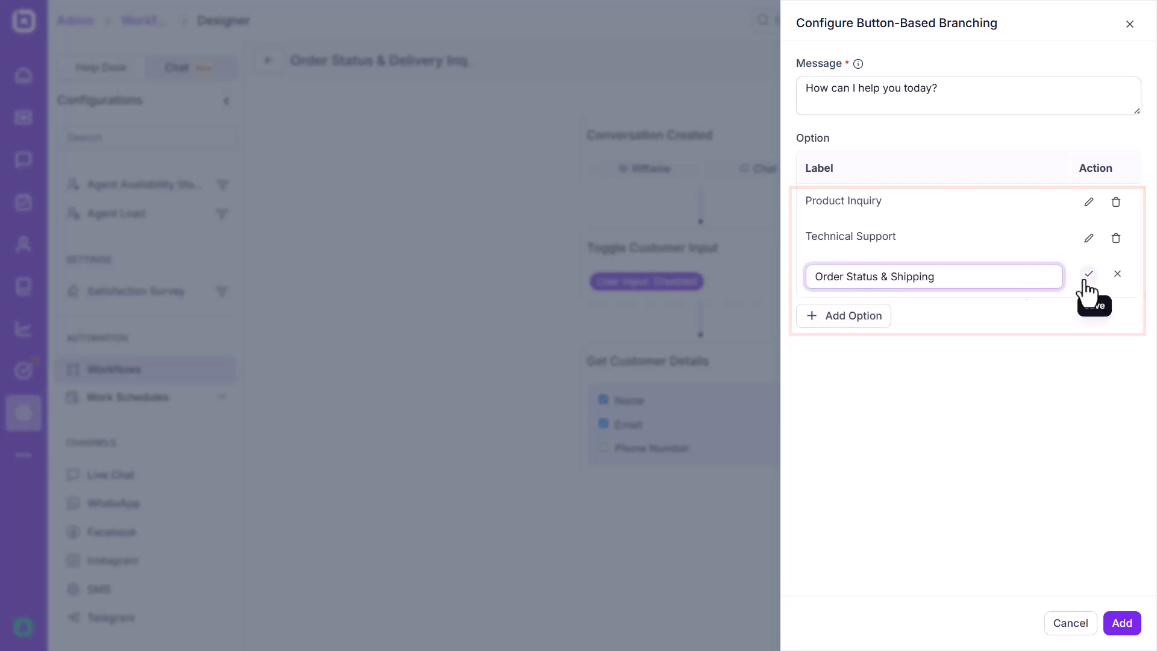
{"action": "key", "text": "Return"}
{"action": "left_click", "coordinate": [1005, 315]}
{"action": "type", "text": "Other"}
{"action": "left_click", "coordinate": [1088, 311]}
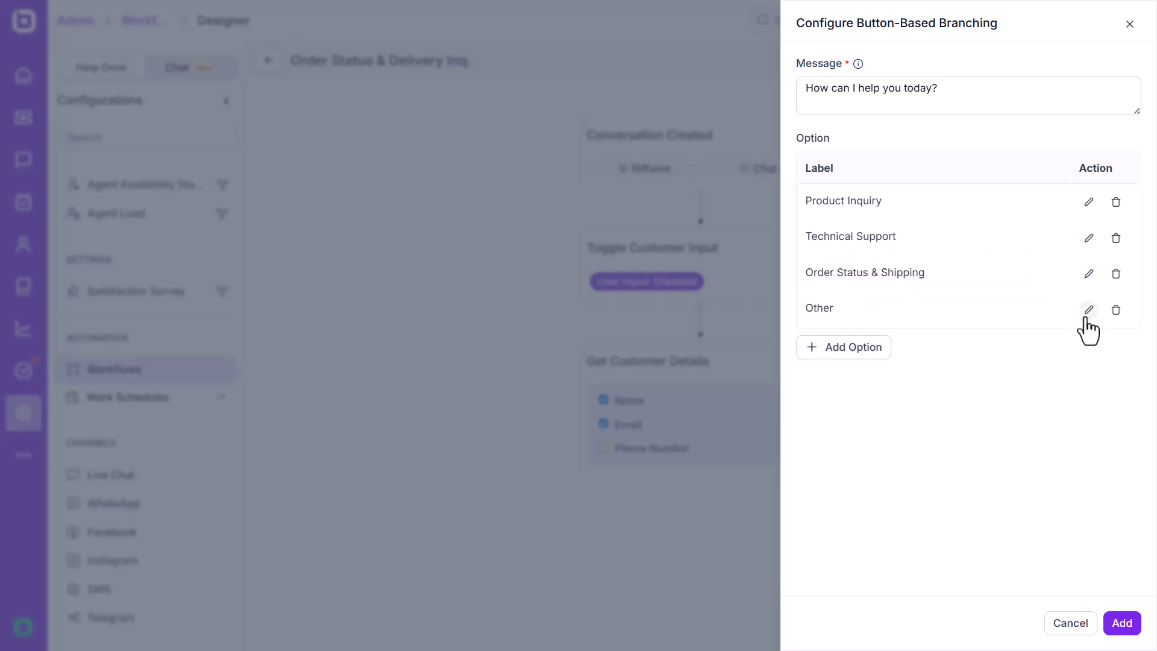
{"action": "left_click", "coordinate": [1121, 623]}
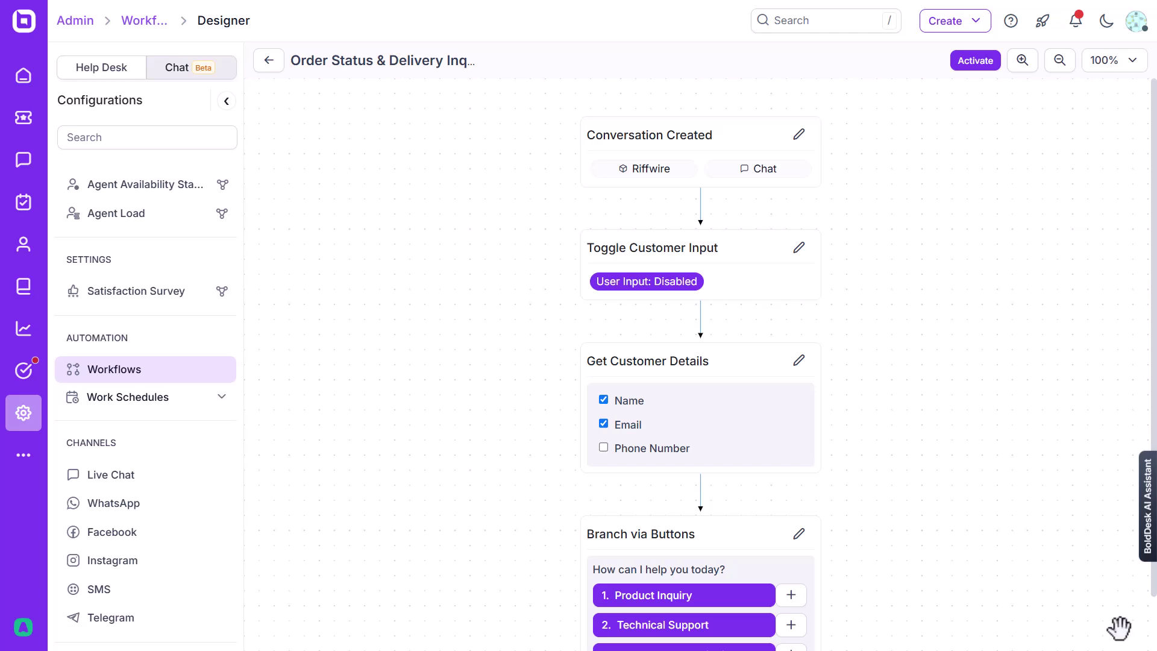
Step: End the Product Inquiry branch with an End & Transfer to AI exit
{"action": "scroll", "coordinate": [1119, 629], "scroll_direction": "down", "scroll_amount": 1}
{"action": "left_click_drag", "start_coordinate": [1119, 629], "coordinate": [1110, 346]}
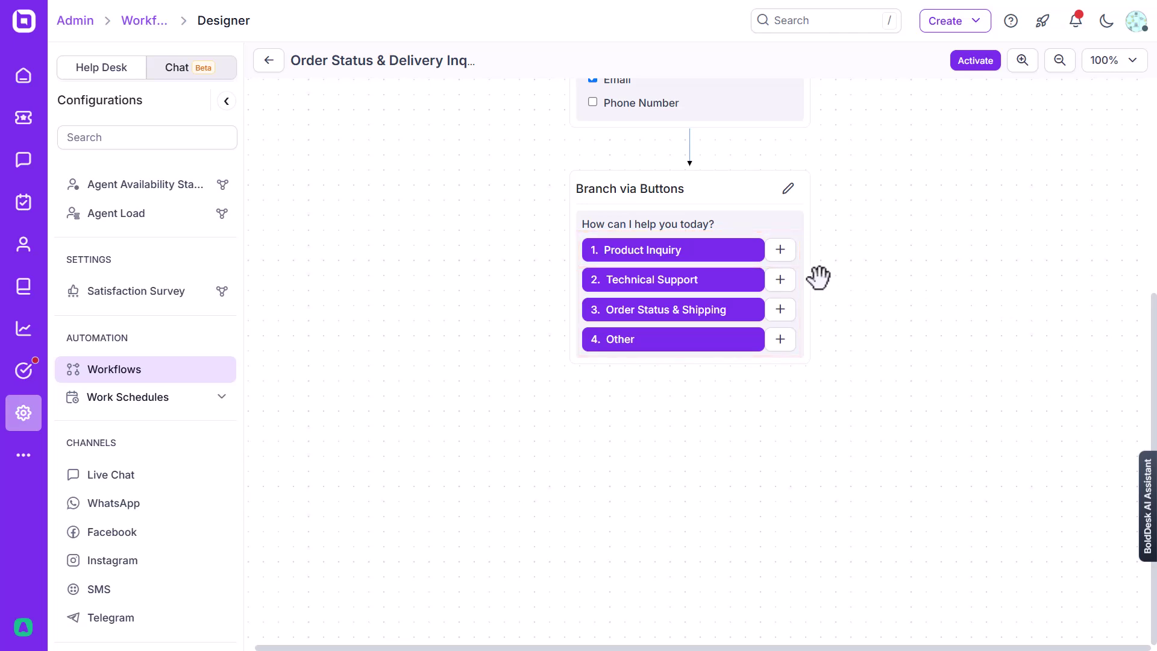
{"action": "left_click", "coordinate": [780, 251]}
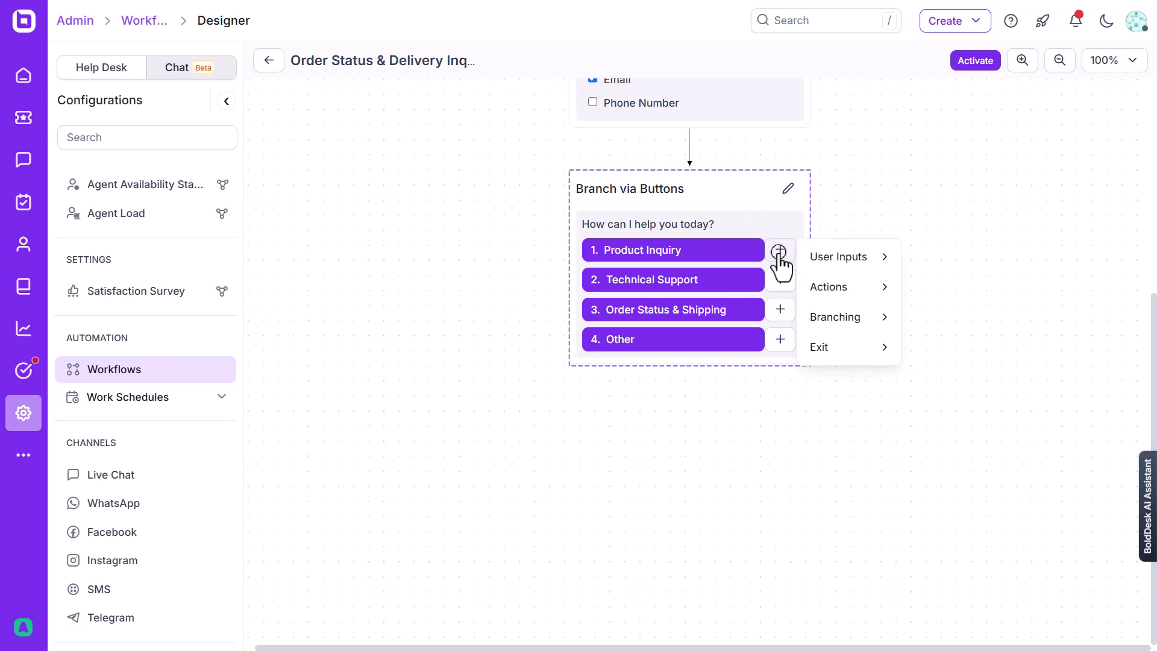
{"action": "mouse_move", "coordinate": [839, 356]}
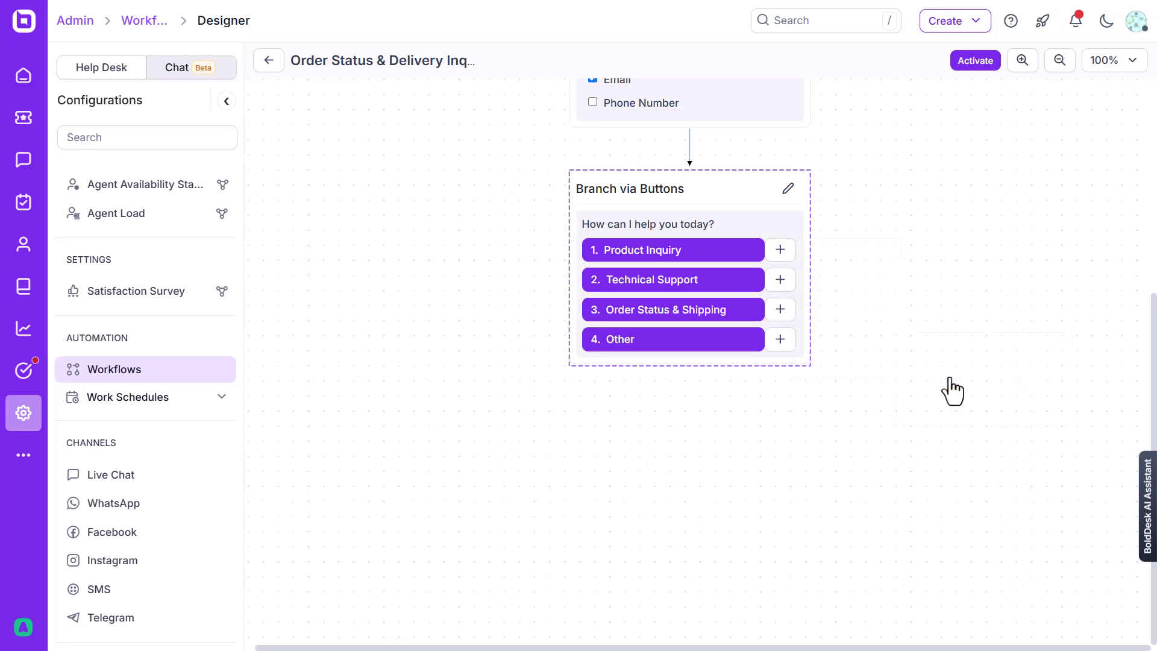
{"action": "left_click", "coordinate": [951, 379]}
Step: Under Technical Support, add message "Thanks for reaching out! A technical support rep will join shortly. In the meantime, feel free to ask about our products or services."
{"action": "scroll", "coordinate": [942, 366], "scroll_direction": "down", "scroll_amount": 6}
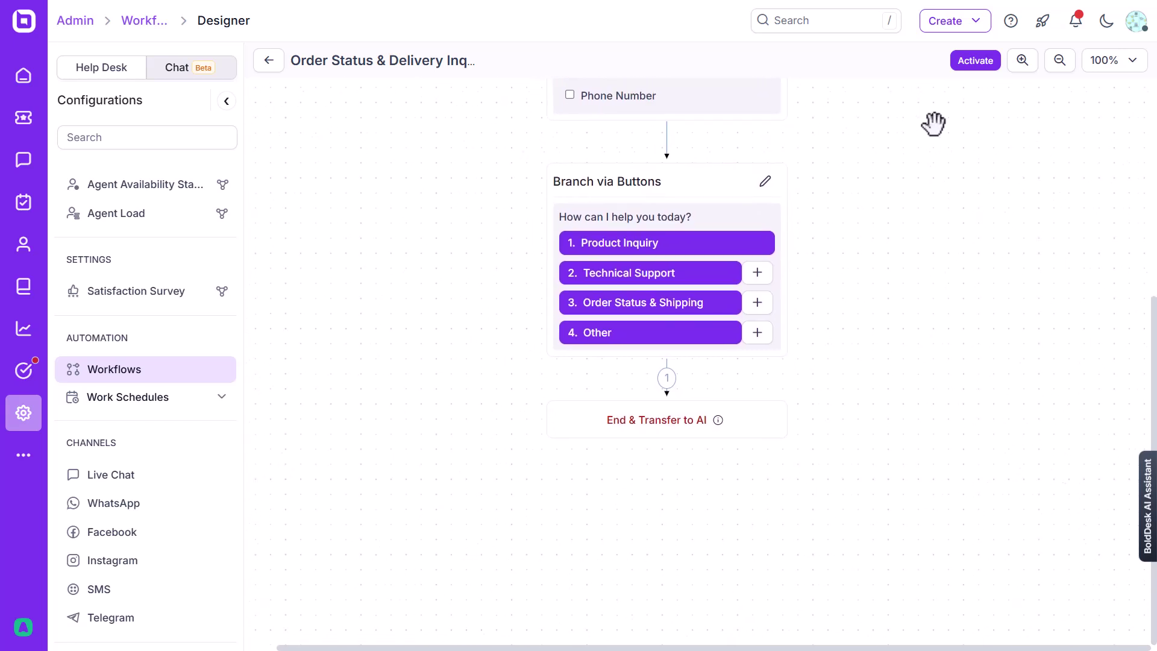
{"action": "left_click", "coordinate": [758, 278]}
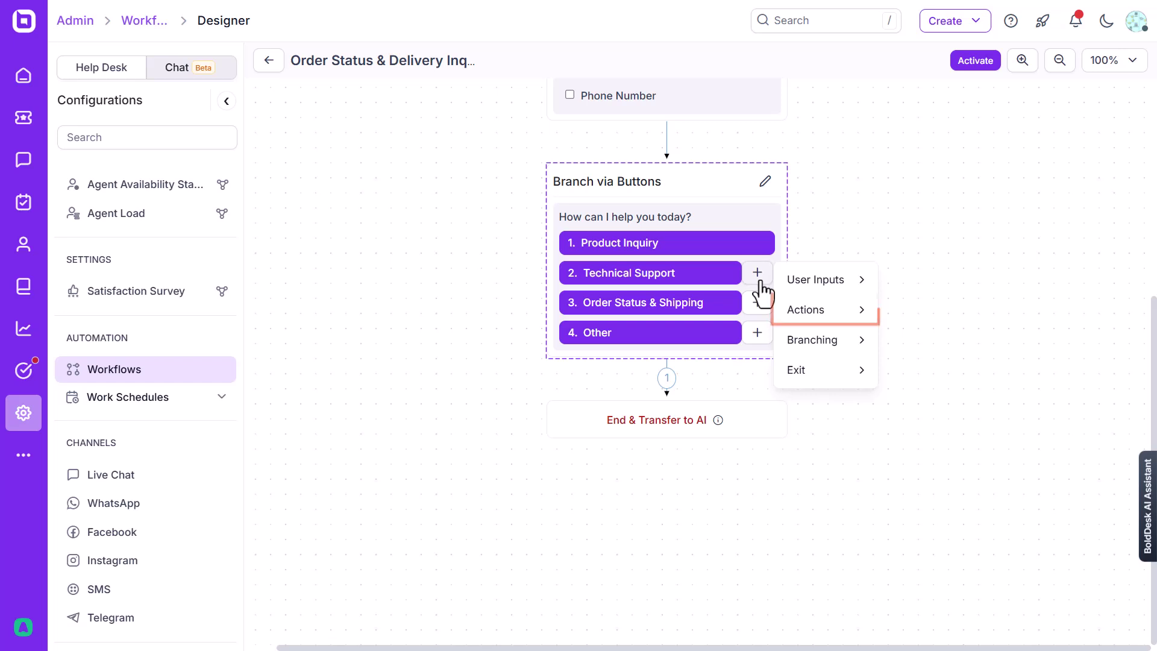
{"action": "mouse_move", "coordinate": [810, 310]}
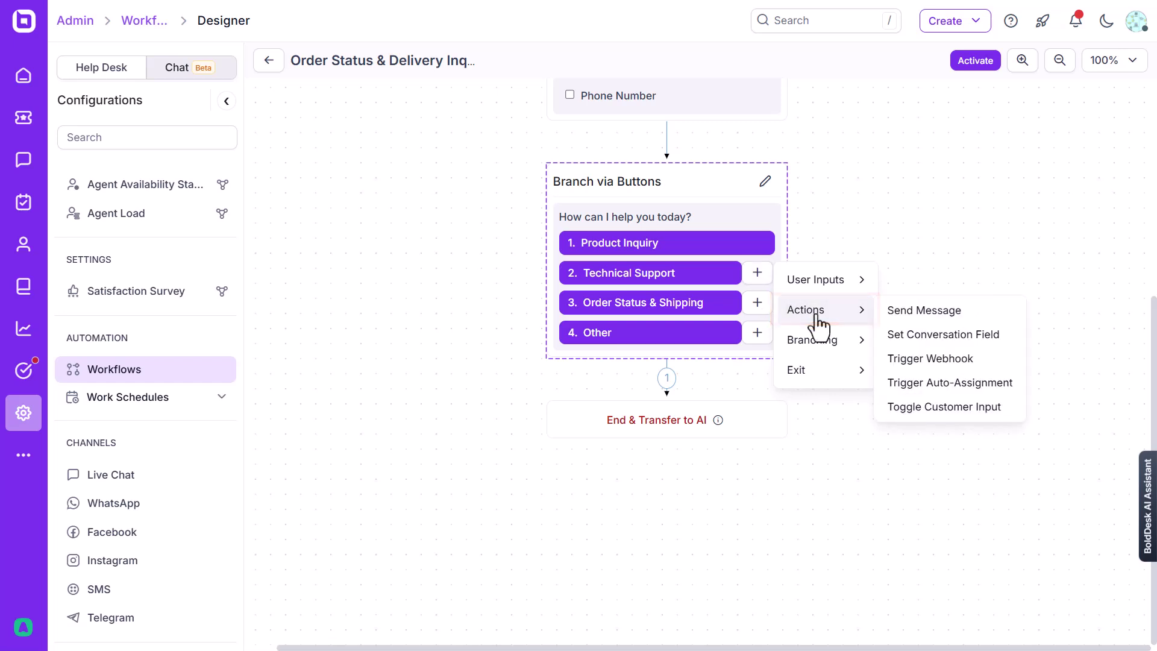
{"action": "left_click", "coordinate": [914, 312]}
{"action": "left_click", "coordinate": [850, 121]}
{"action": "type", "text": "Thanks for reaching out! A technical support rep will join shortly. In the meantime, feel free to ask about our products or services."}
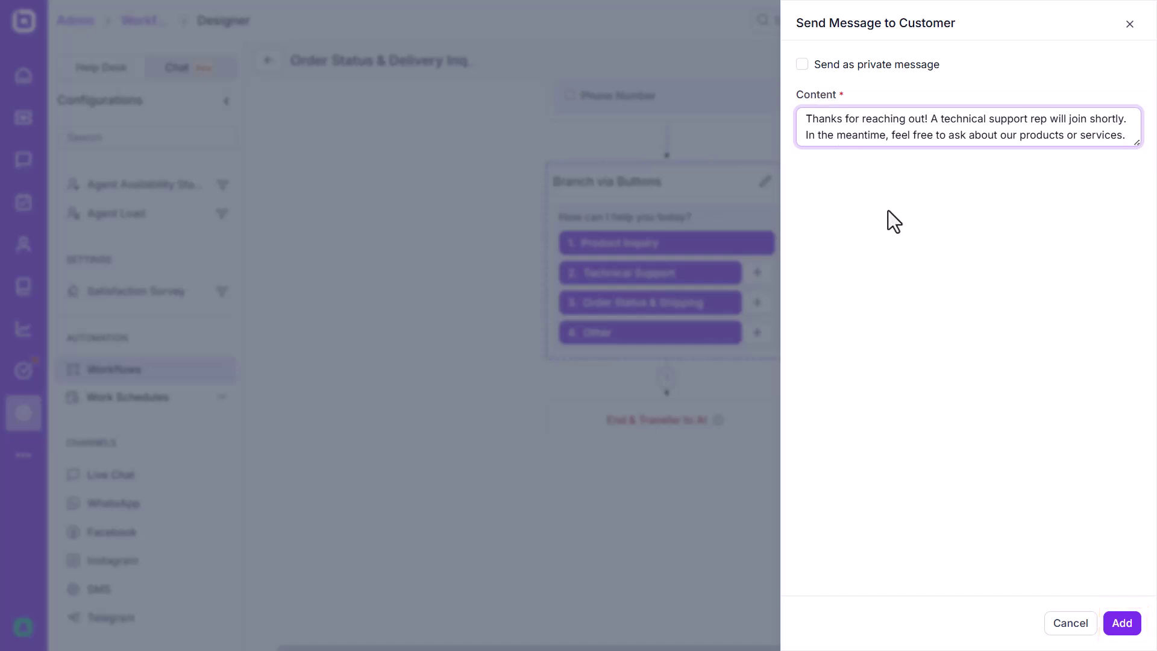
{"action": "left_click", "coordinate": [1126, 626]}
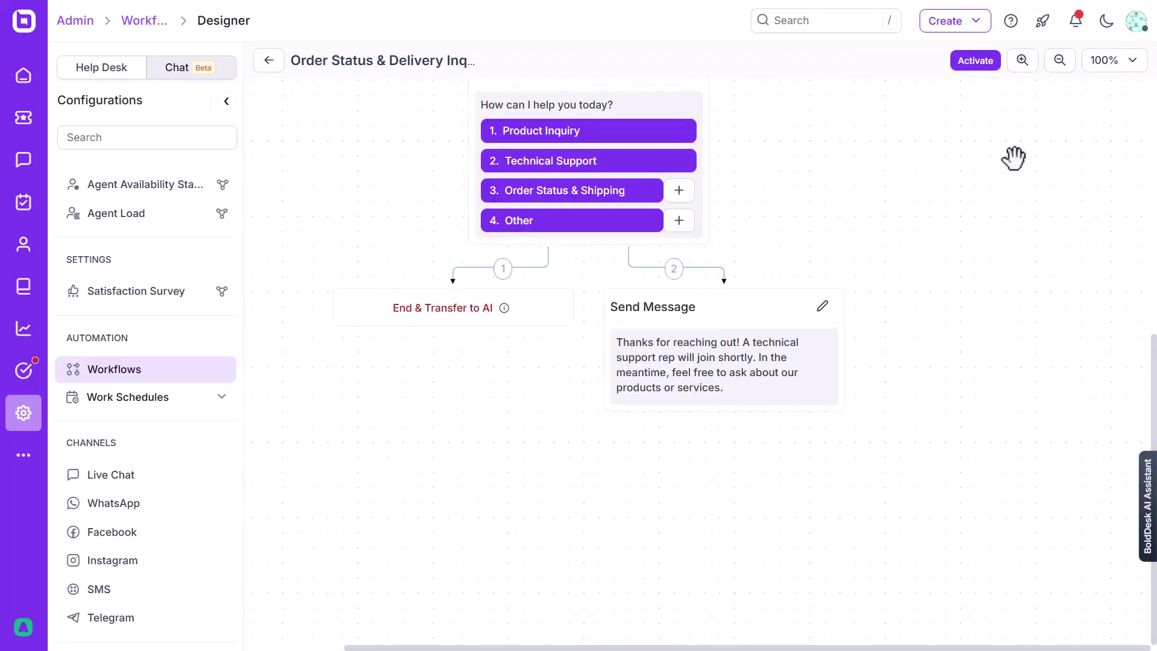
Step: After the Technical Support message, add a Direct Mode auto-assignment named "Assign to Technical Team" with the Technical Support Team group and its agent
{"action": "left_click", "coordinate": [725, 443]}
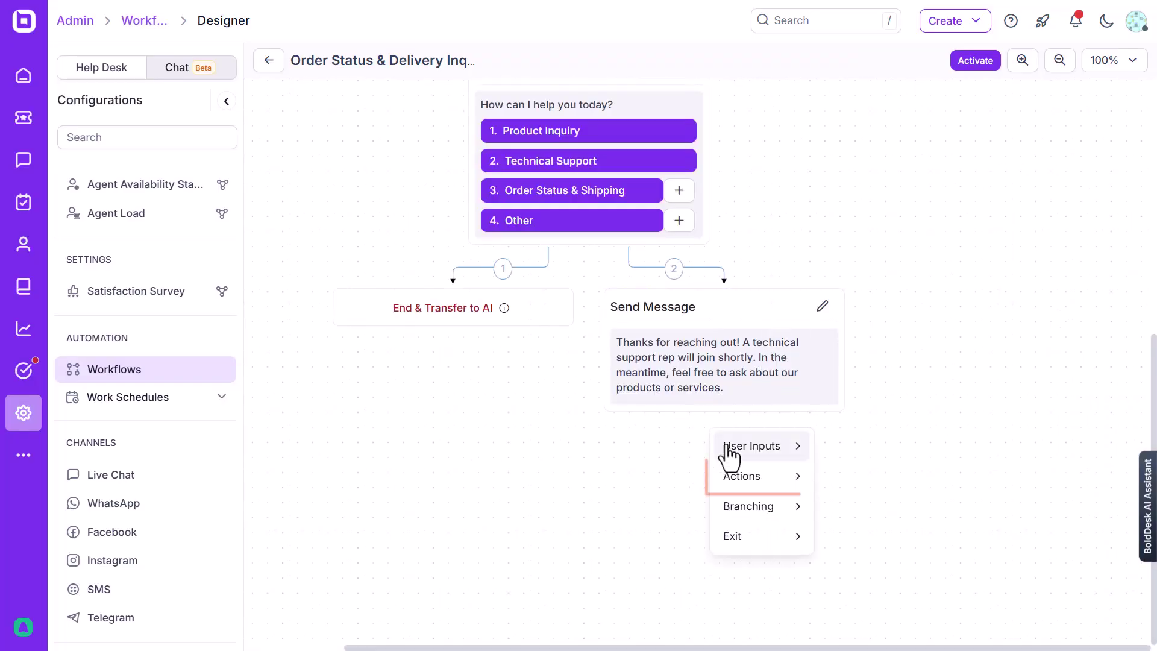
{"action": "left_click", "coordinate": [735, 482]}
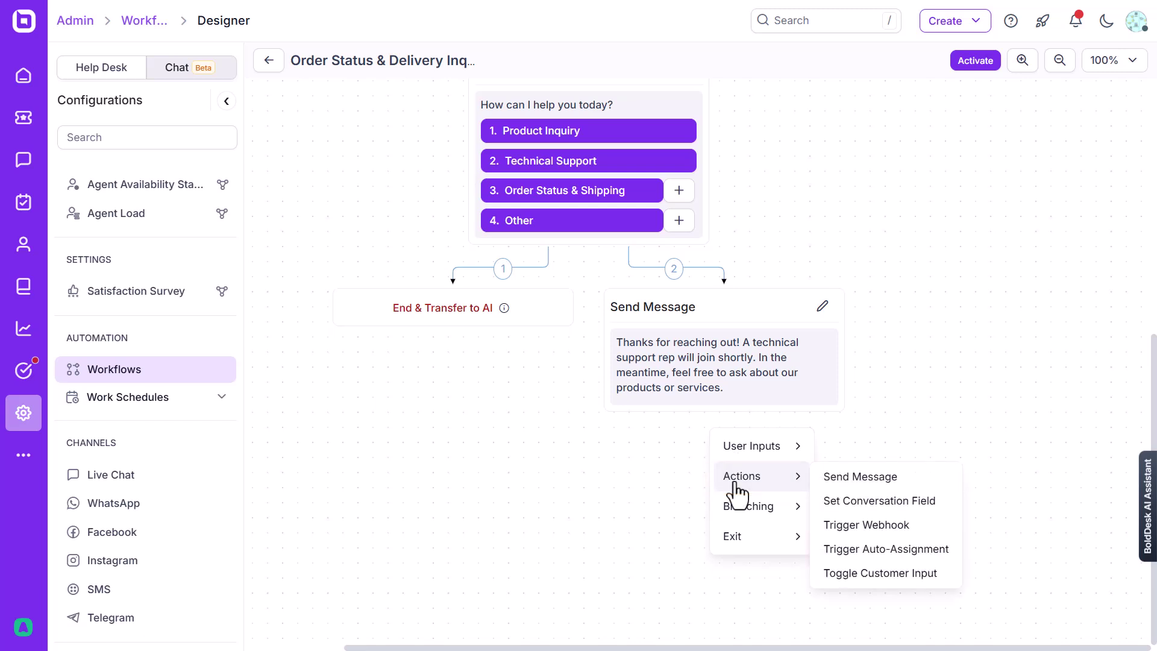
{"action": "left_click", "coordinate": [877, 552]}
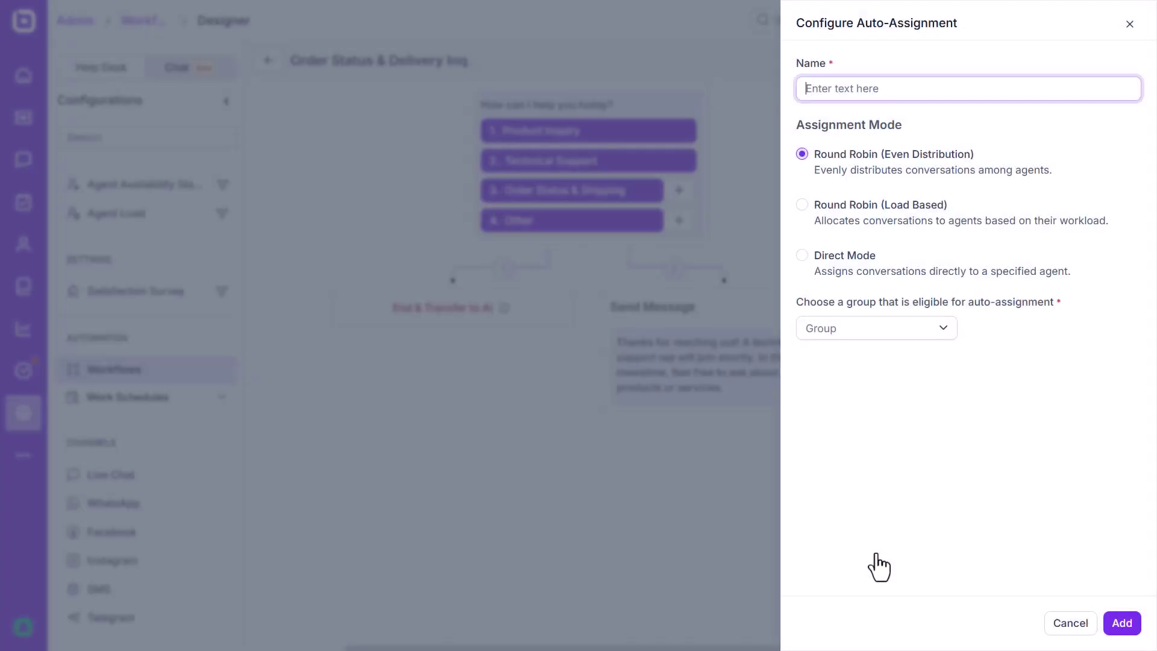
{"action": "type", "text": "Assign to Technical Team"}
{"action": "left_click", "coordinate": [801, 254]}
{"action": "left_click", "coordinate": [818, 328]}
{"action": "left_click", "coordinate": [816, 446]}
{"action": "left_click", "coordinate": [820, 453]}
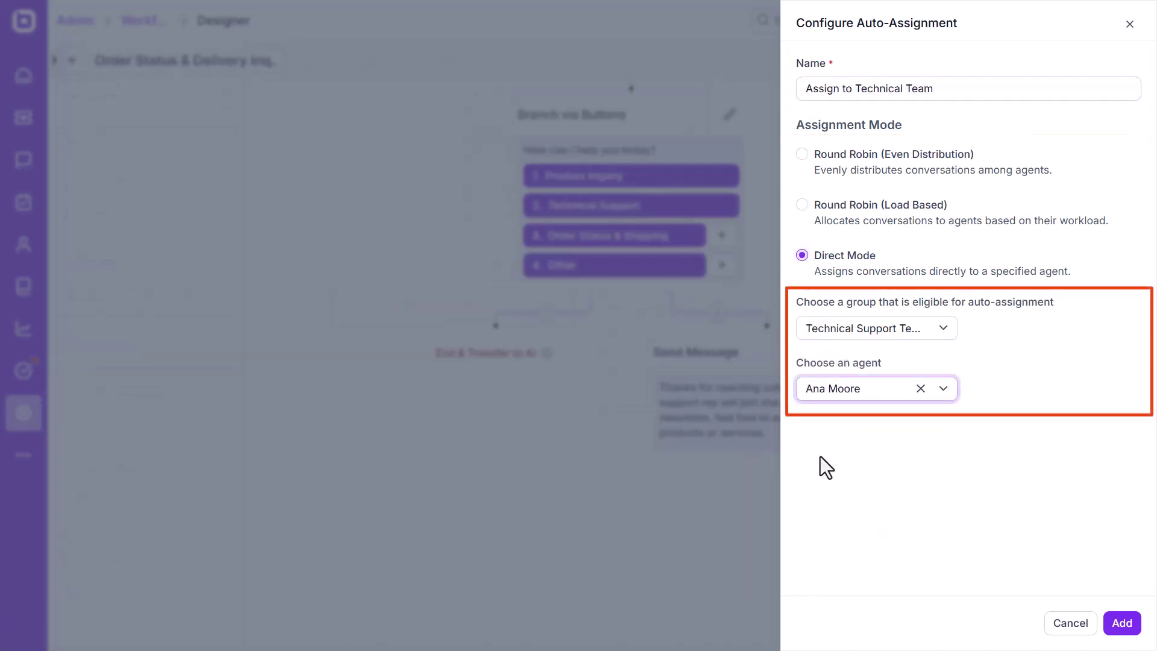
{"action": "left_click", "coordinate": [1122, 623]}
Step: End the Technical Support branch with an End Current Workflow exit
{"action": "left_click", "coordinate": [656, 398]}
{"action": "mouse_move", "coordinate": [676, 504]}
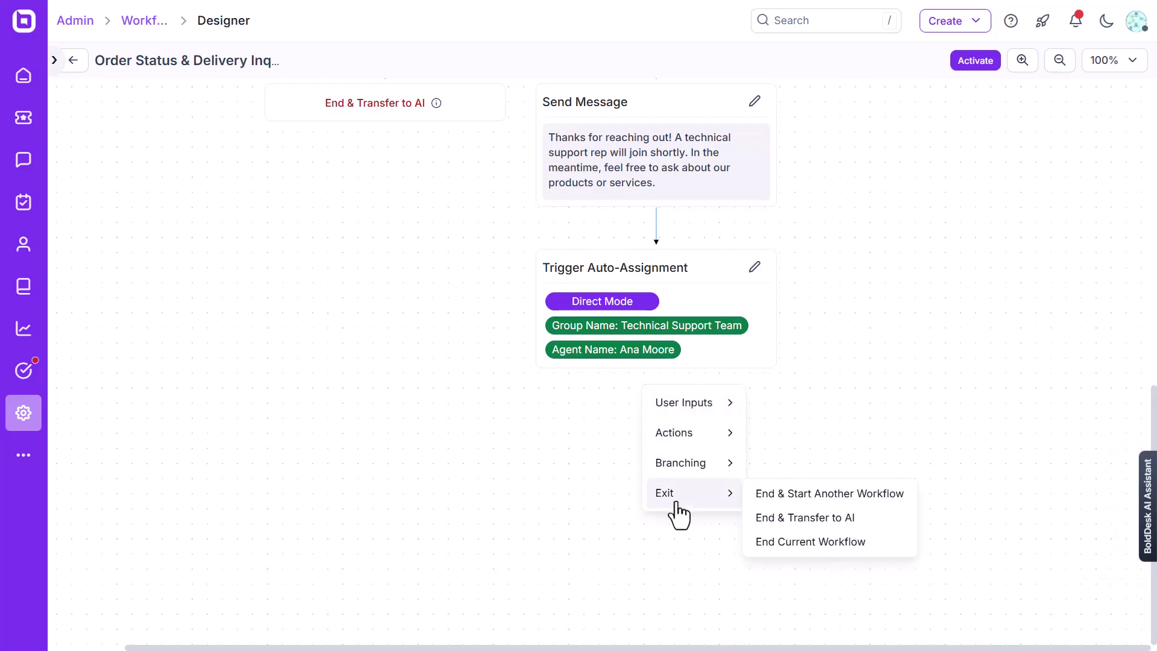
{"action": "left_click", "coordinate": [820, 549]}
Step: Under Order Status & Shipping, create a short text input with message "Please provide the order number?" and placeholder "Enter order number"
{"action": "left_click_drag", "start_coordinate": [819, 550], "coordinate": [830, 238]}
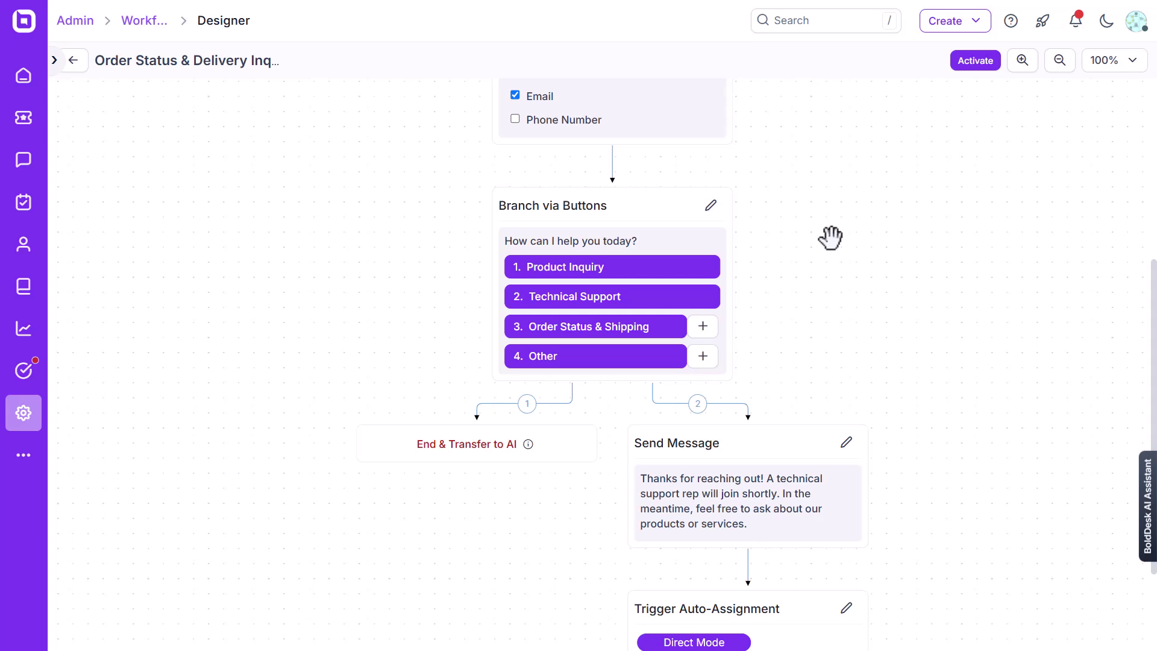
{"action": "left_click", "coordinate": [702, 328]}
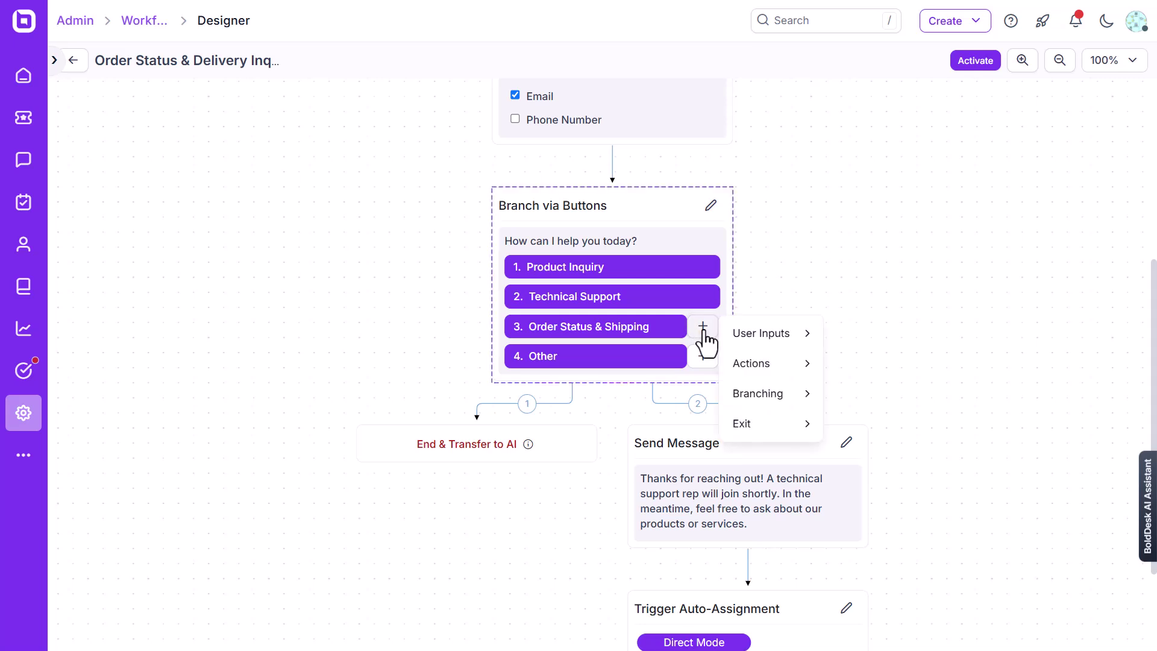
{"action": "left_click", "coordinate": [760, 337]}
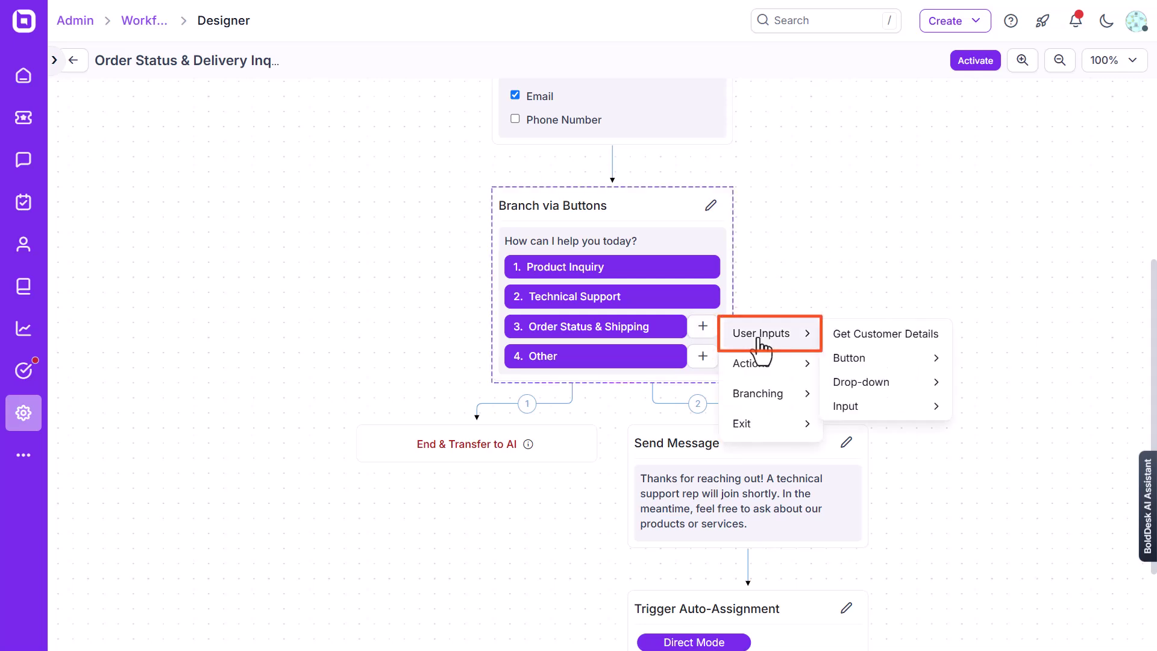
{"action": "left_click", "coordinate": [856, 416]}
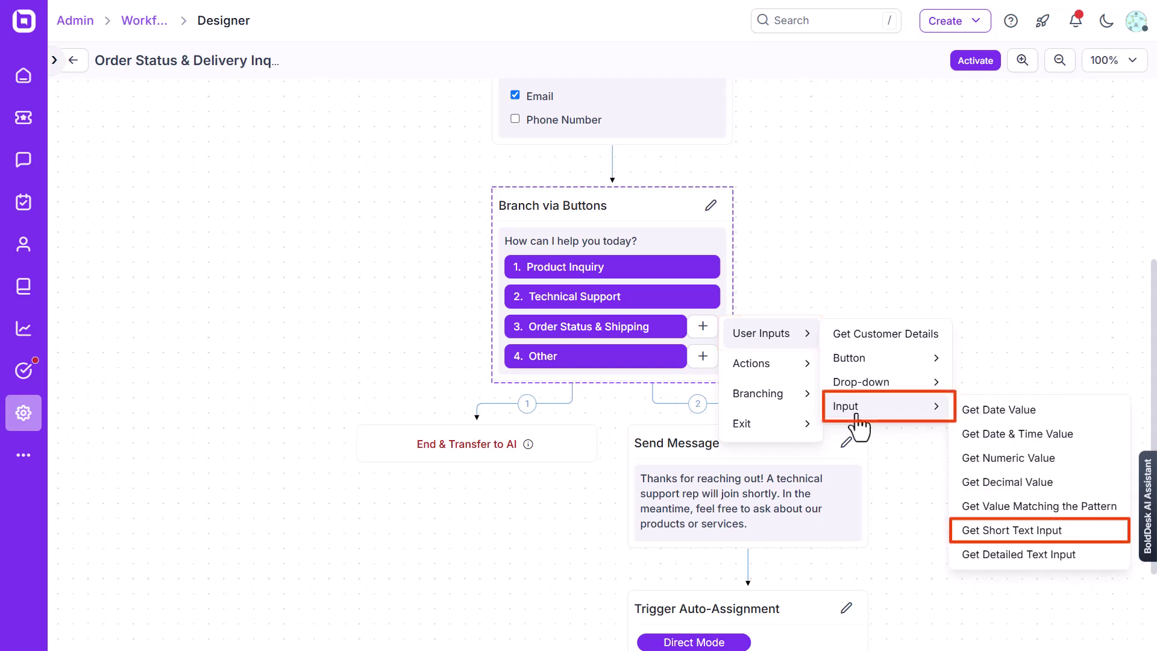
{"action": "left_click", "coordinate": [1010, 536]}
{"action": "type", "text": "Please provide the order number?"}
{"action": "left_click", "coordinate": [807, 164]}
{"action": "type", "text": "Enter order number"}
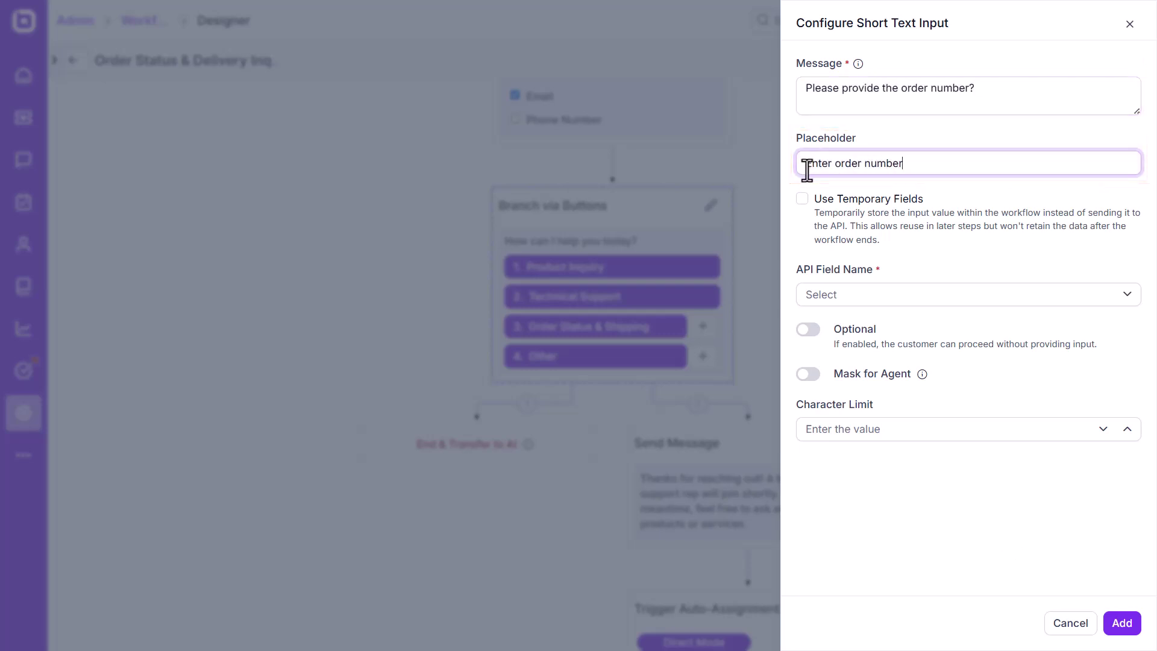
Step: Store the short text input's value in a temporary field named "Order number"
{"action": "left_click", "coordinate": [802, 200]}
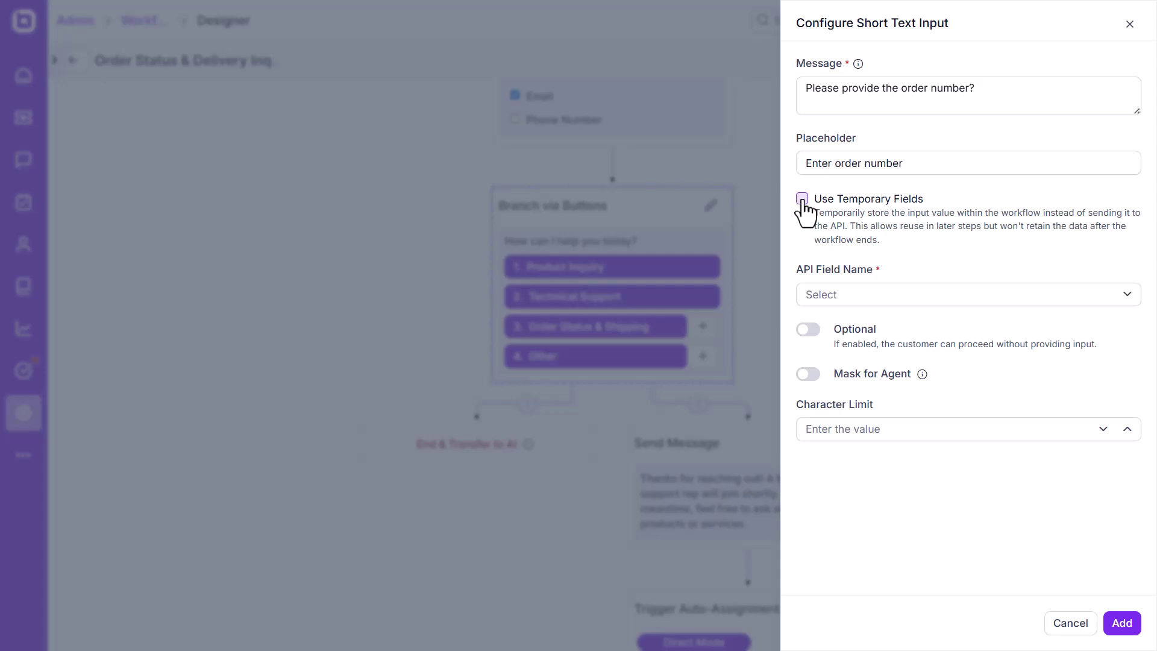
{"action": "left_click", "coordinate": [802, 199]}
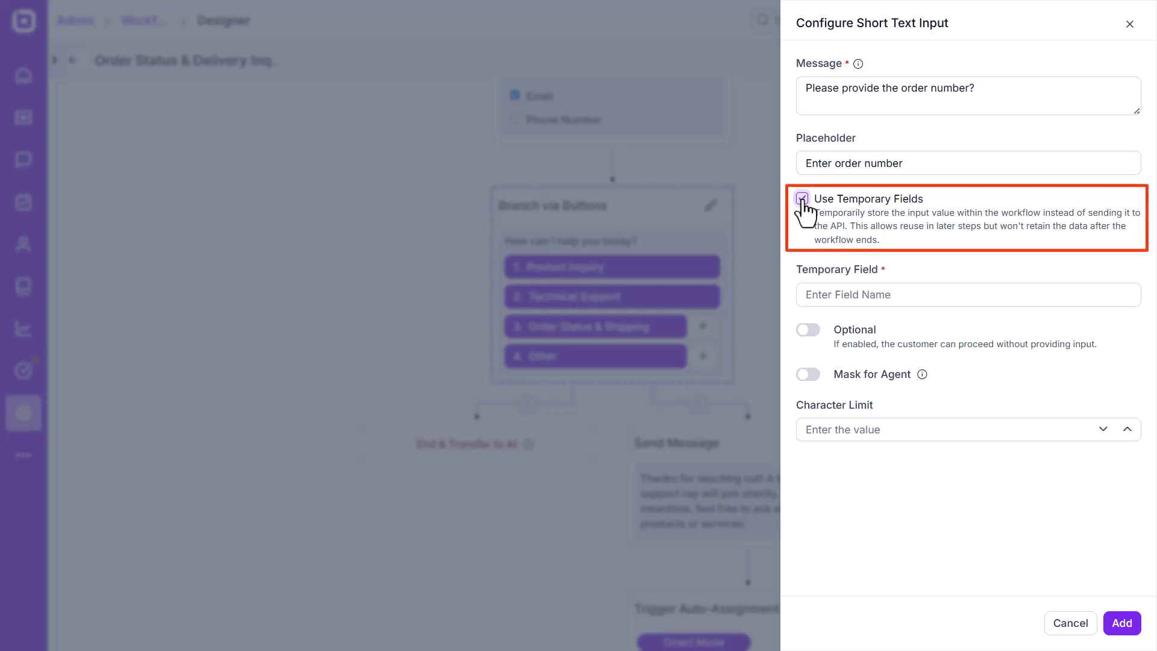
{"action": "left_click", "coordinate": [809, 296]}
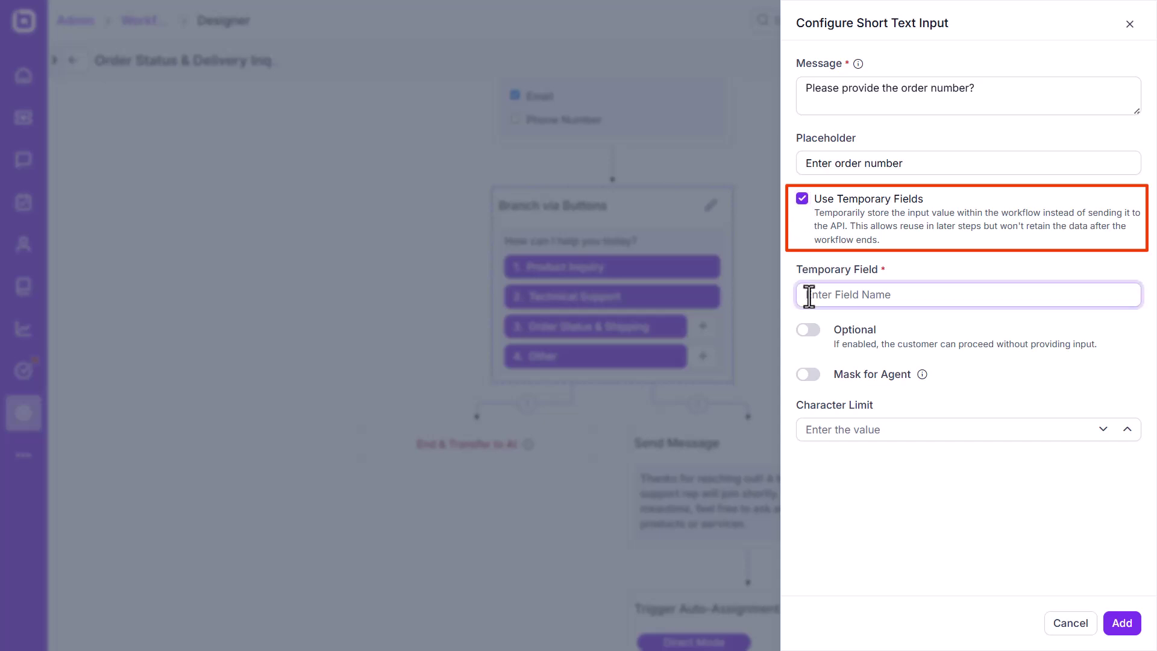
{"action": "type", "text": "order numb"}
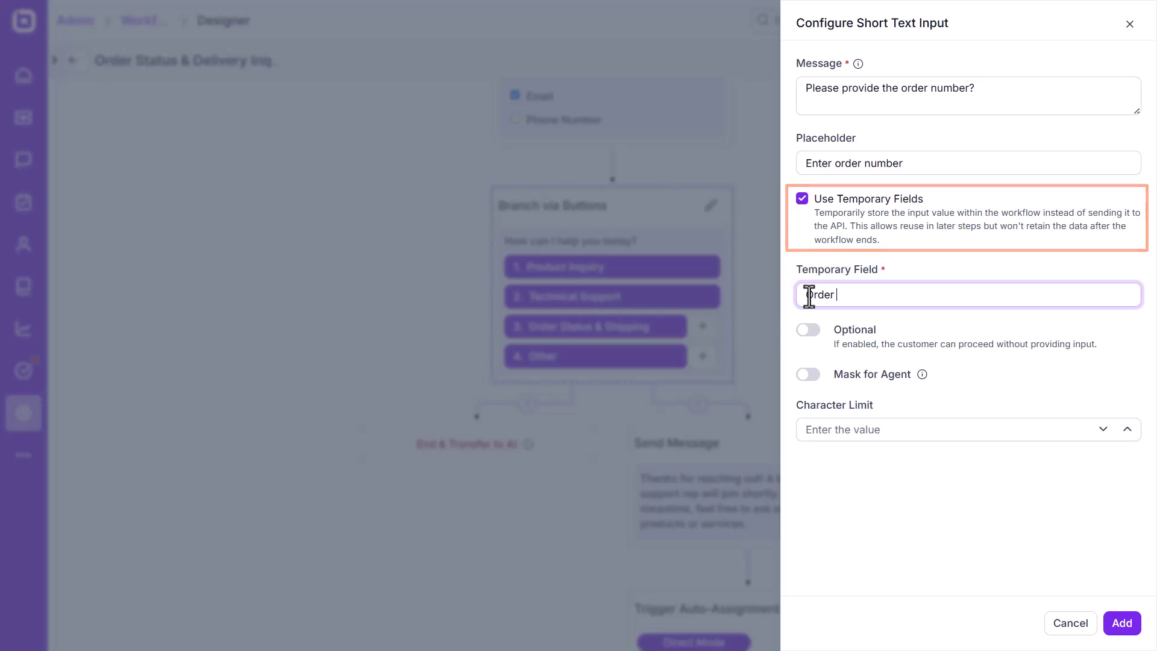
{"action": "type", "text": "er"}
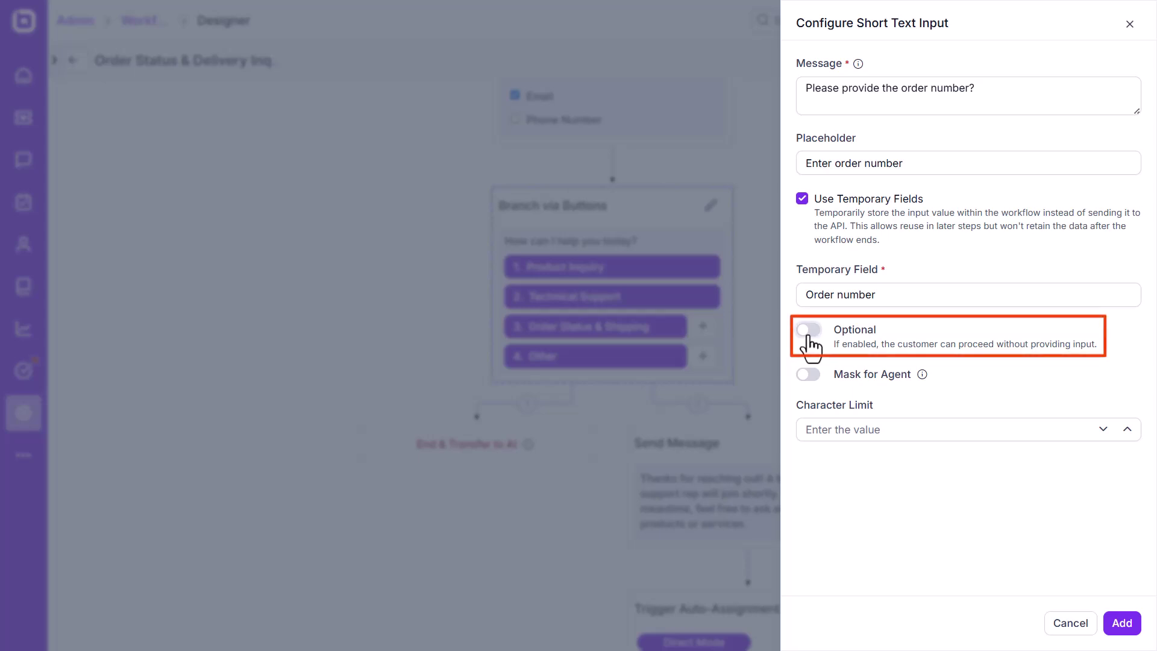
Step: Leave agent masking off, set the character limit to 25, and add the short text input to the workflow
{"action": "left_click", "coordinate": [808, 378]}
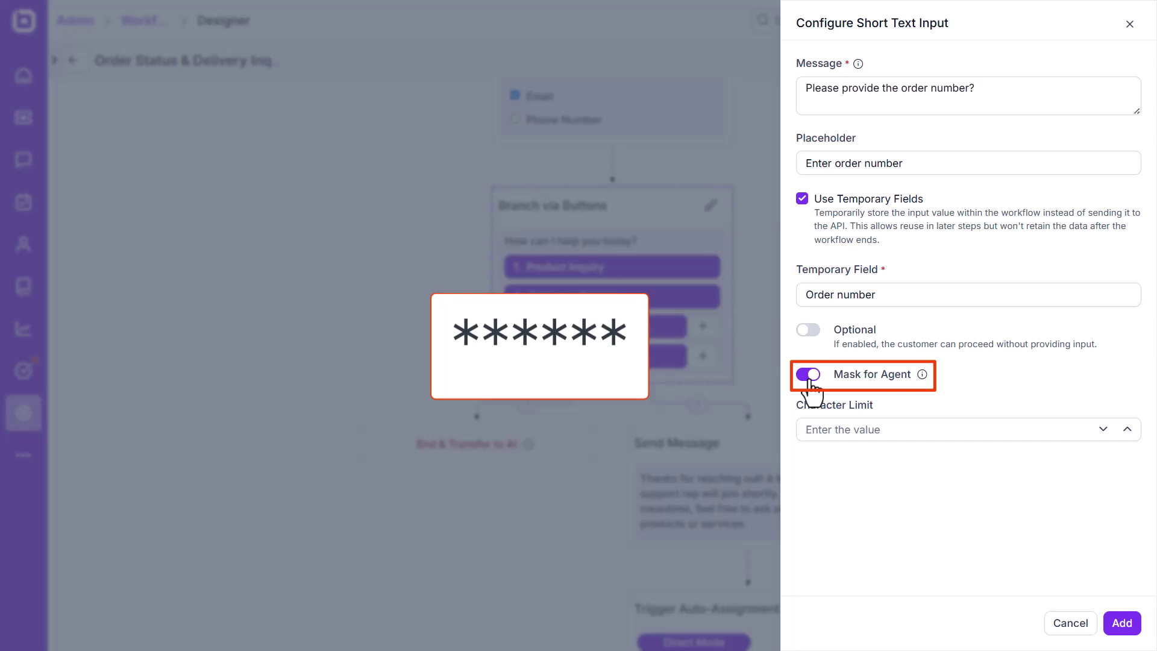
{"action": "left_click", "coordinate": [809, 378]}
{"action": "left_click", "coordinate": [812, 428]}
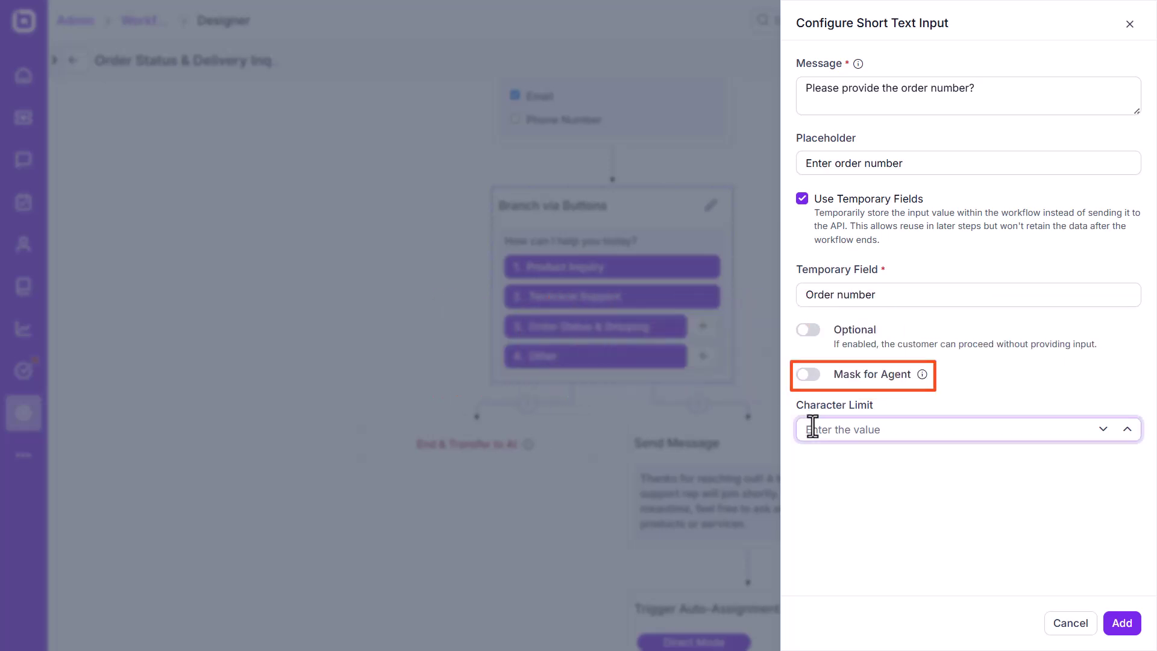
{"action": "type", "text": "25"}
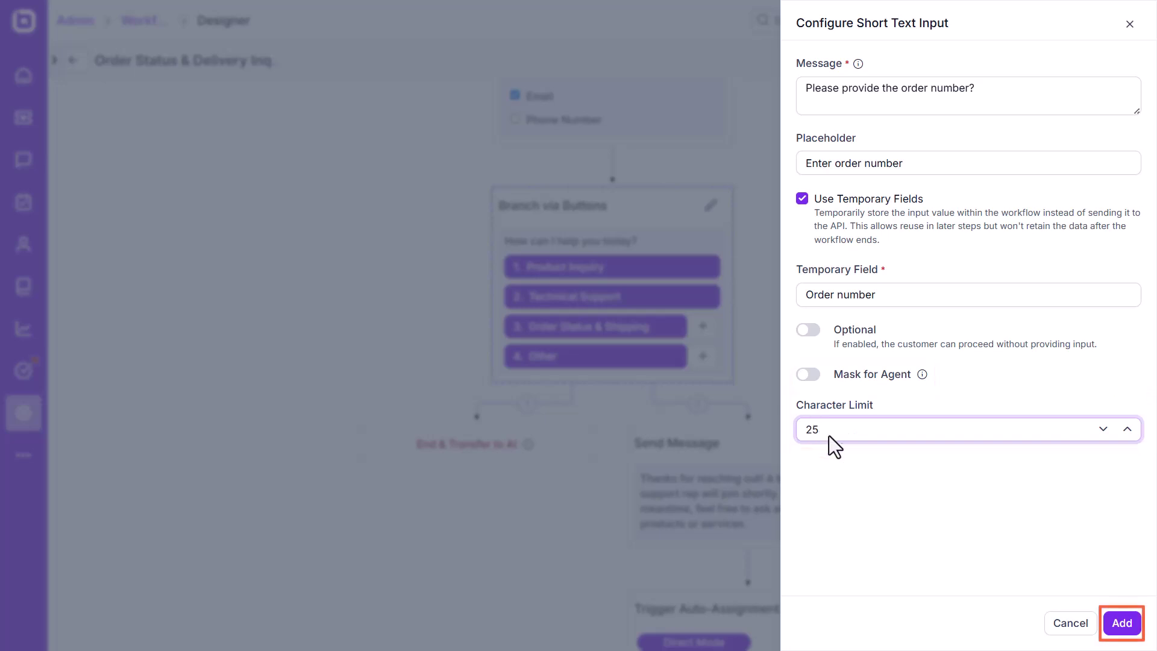
{"action": "left_click", "coordinate": [1122, 624]}
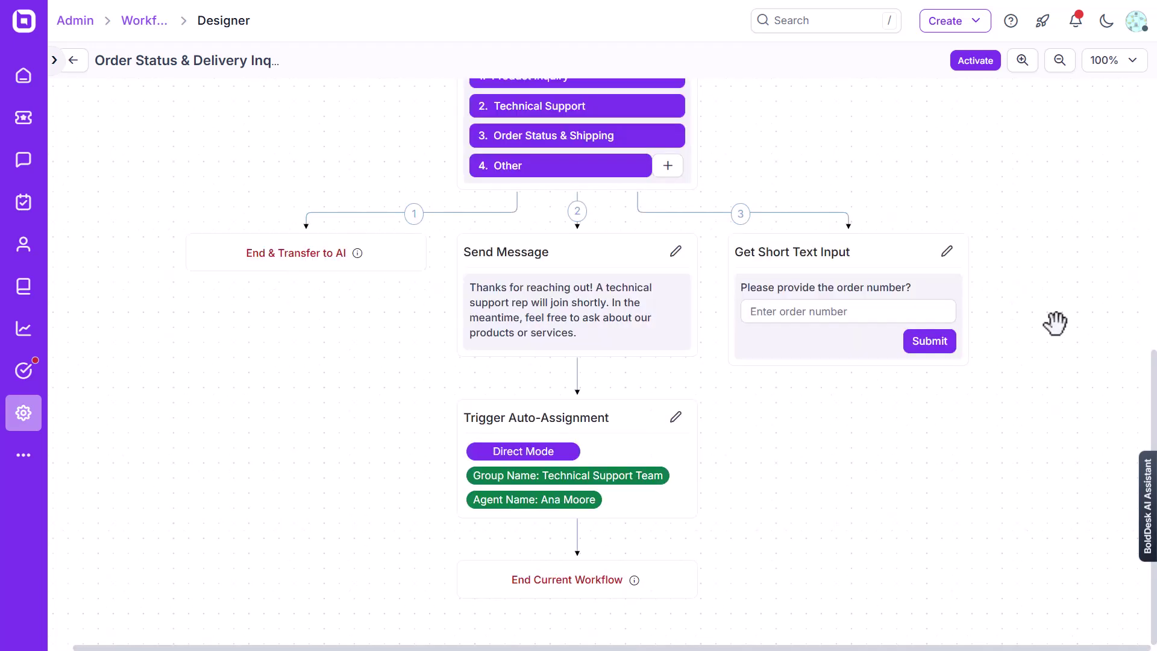
Step: After the order-number input, add message "Thanks you! An order inquiry support rep will join shortly. In the meantime, feel free to ask about our products or services."
{"action": "left_click", "coordinate": [848, 396]}
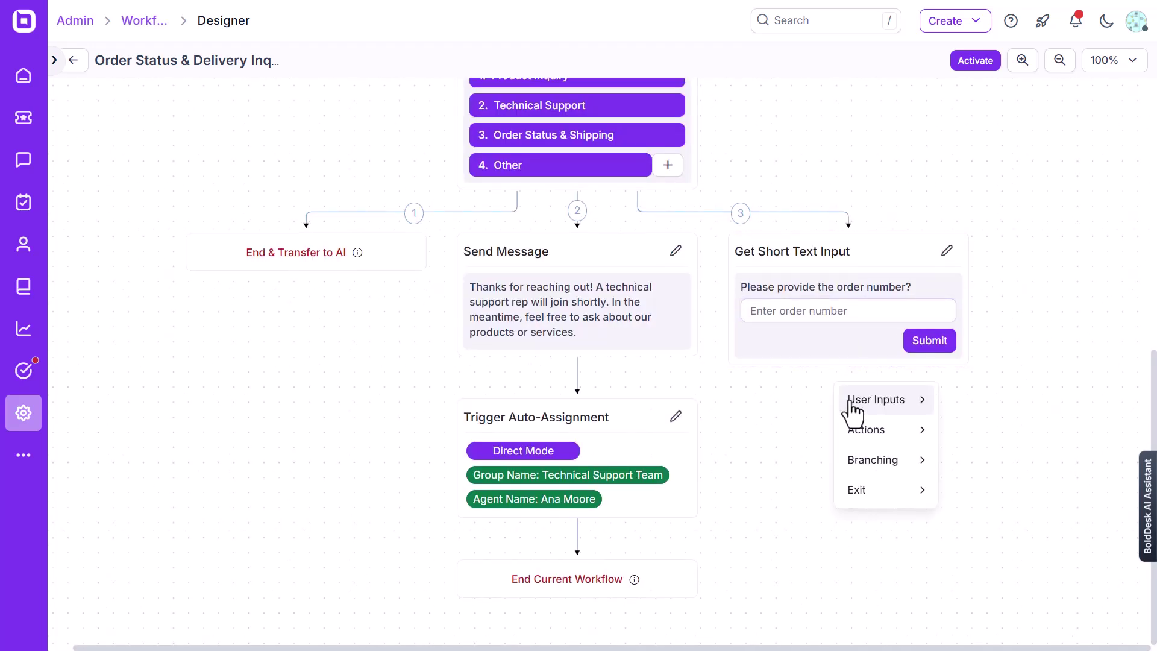
{"action": "left_click", "coordinate": [873, 441]}
{"action": "left_click", "coordinate": [829, 129]}
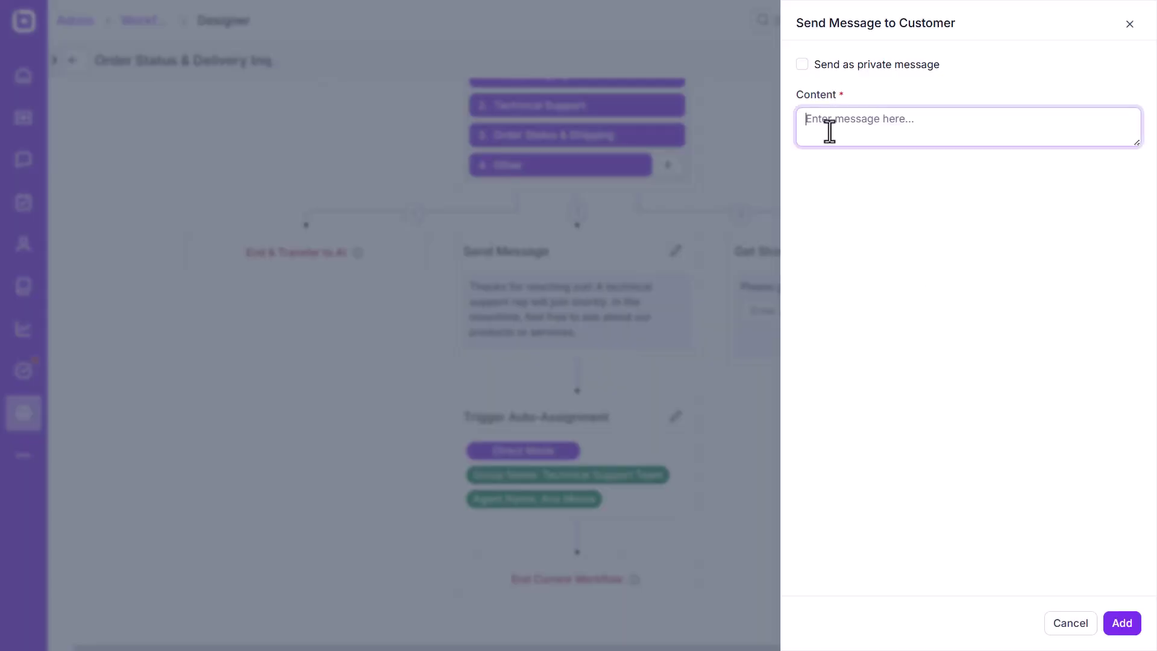
{"action": "type", "text": "Thanks you! An order inquiry support rep will join shortly. In the meantime, feel free to ask about our products or services."}
{"action": "left_click", "coordinate": [1122, 626]}
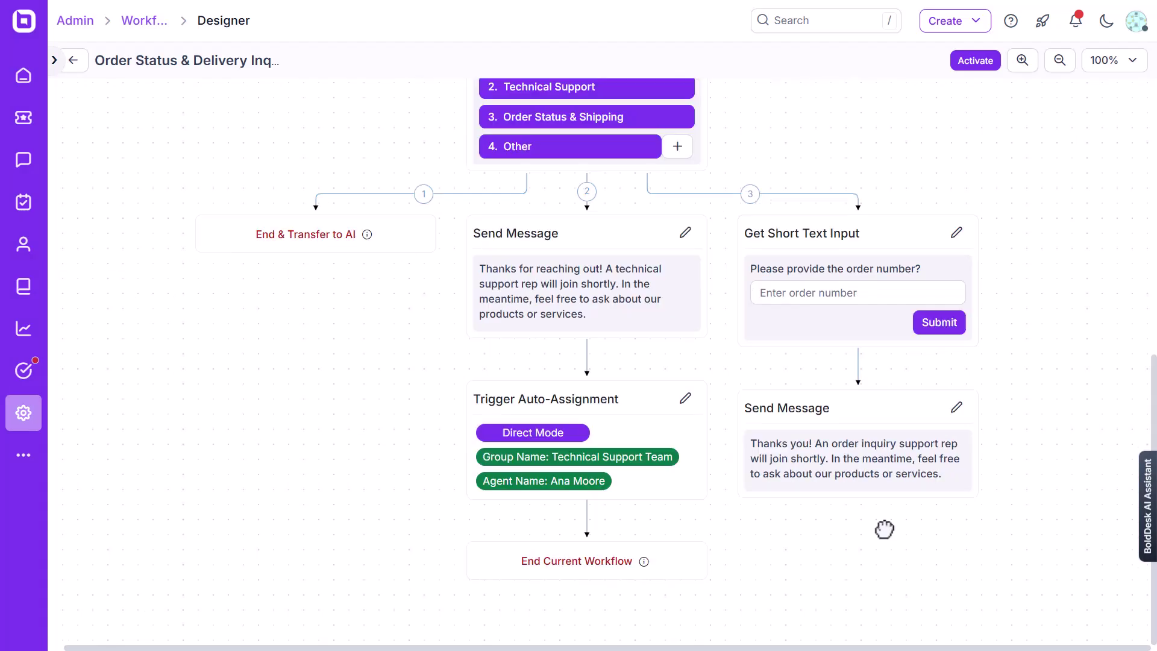
Step: Add a Direct Mode auto-assignment named "Assign to Order Inquiry Support Team" with the order inquiry support group and its agent to the order branch
{"action": "left_click", "coordinate": [858, 519]}
{"action": "left_click", "coordinate": [1018, 609]}
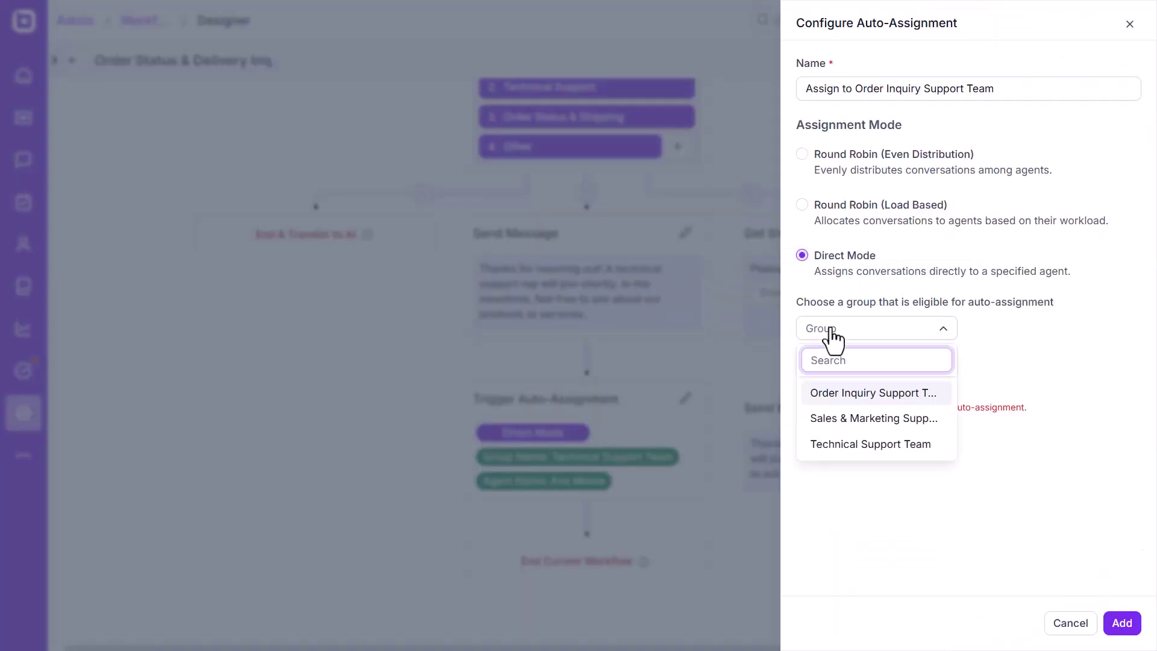
{"action": "left_click", "coordinate": [867, 390]}
{"action": "left_click", "coordinate": [868, 388]}
{"action": "left_click", "coordinate": [840, 535]}
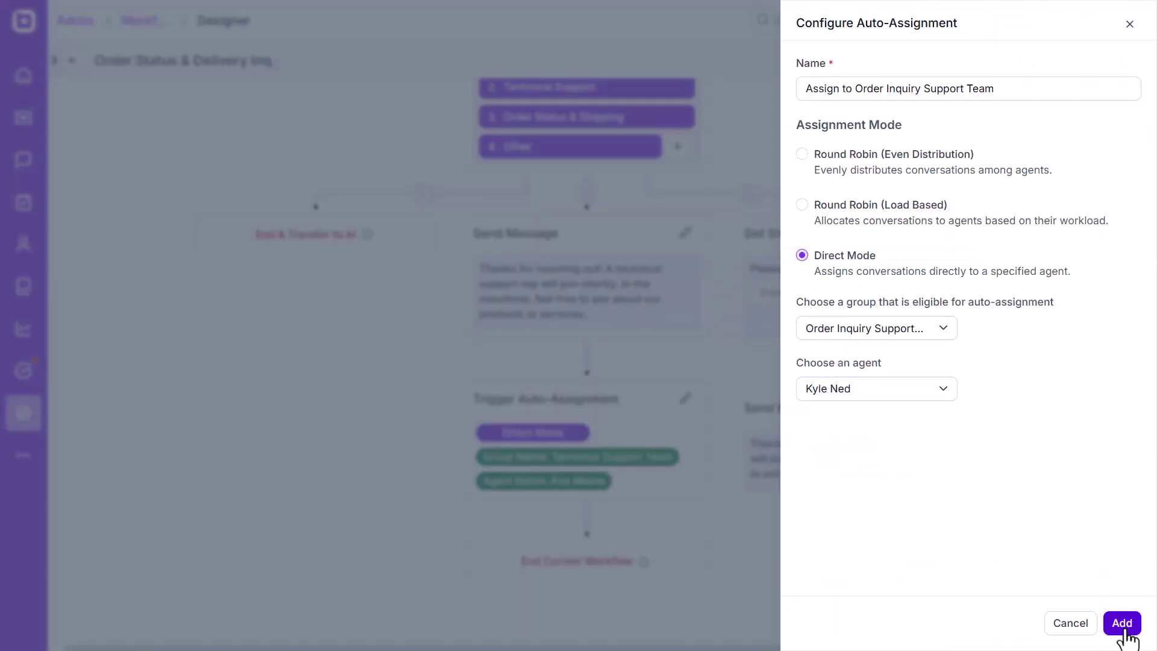
{"action": "left_click", "coordinate": [1122, 625]}
Step: End the Other branch with an End & Transfer to AI exit and activate the workflow
{"action": "scroll", "coordinate": [950, 307], "scroll_direction": "up", "scroll_amount": 10}
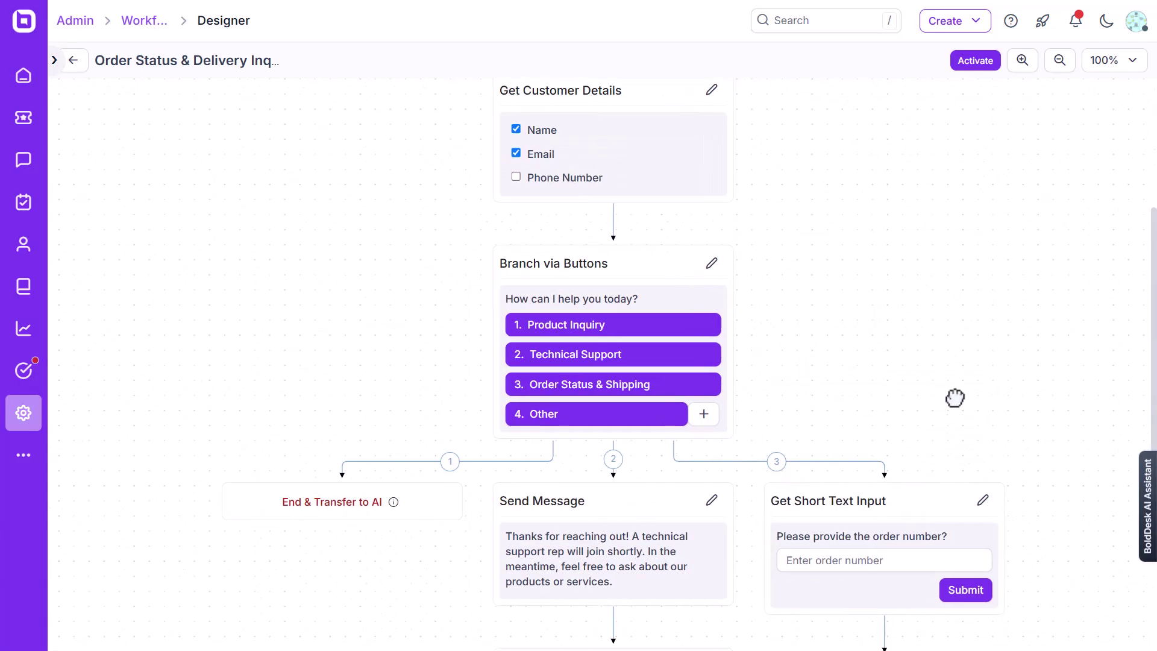
{"action": "left_click", "coordinate": [703, 416]}
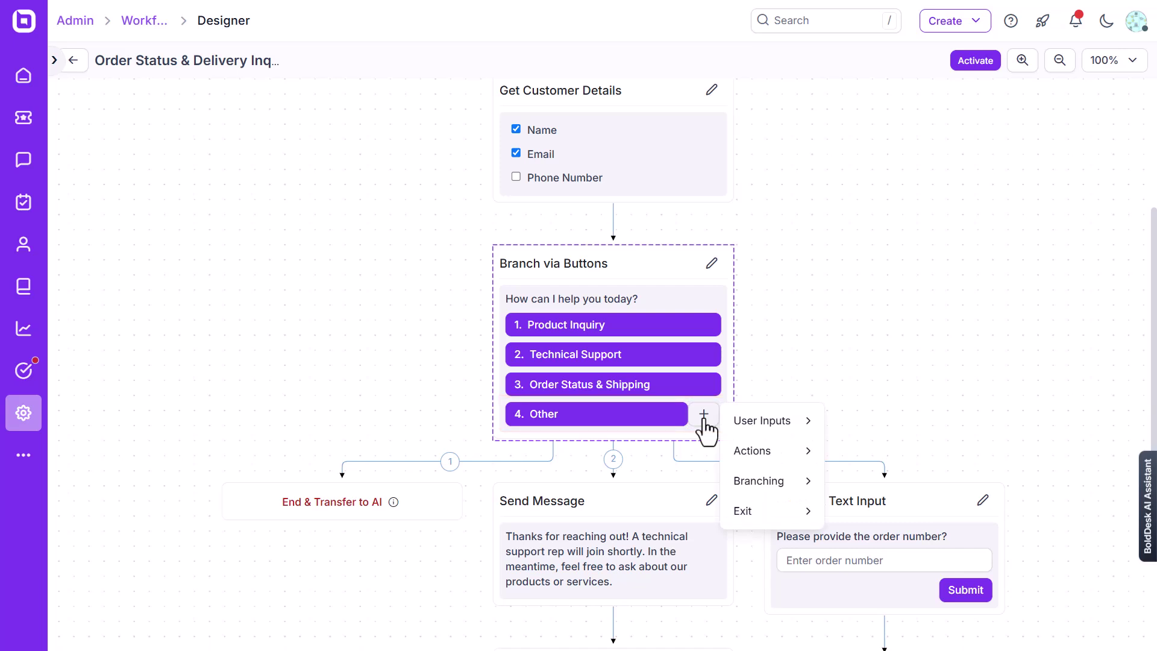
{"action": "mouse_move", "coordinate": [764, 517]}
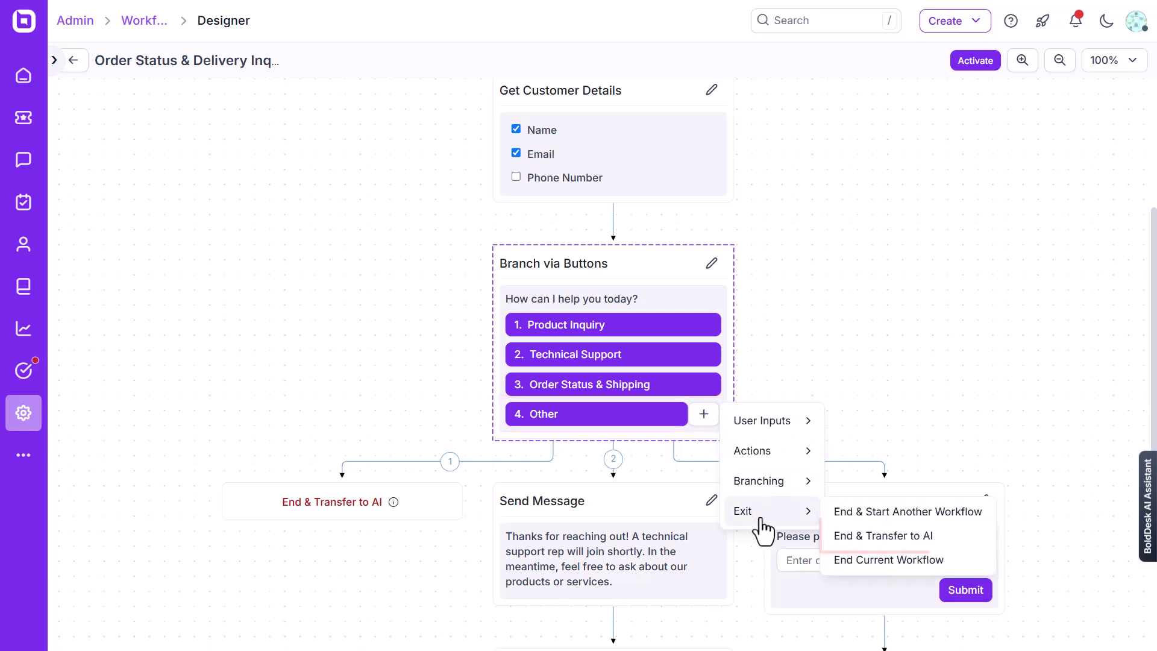
{"action": "left_click", "coordinate": [897, 542]}
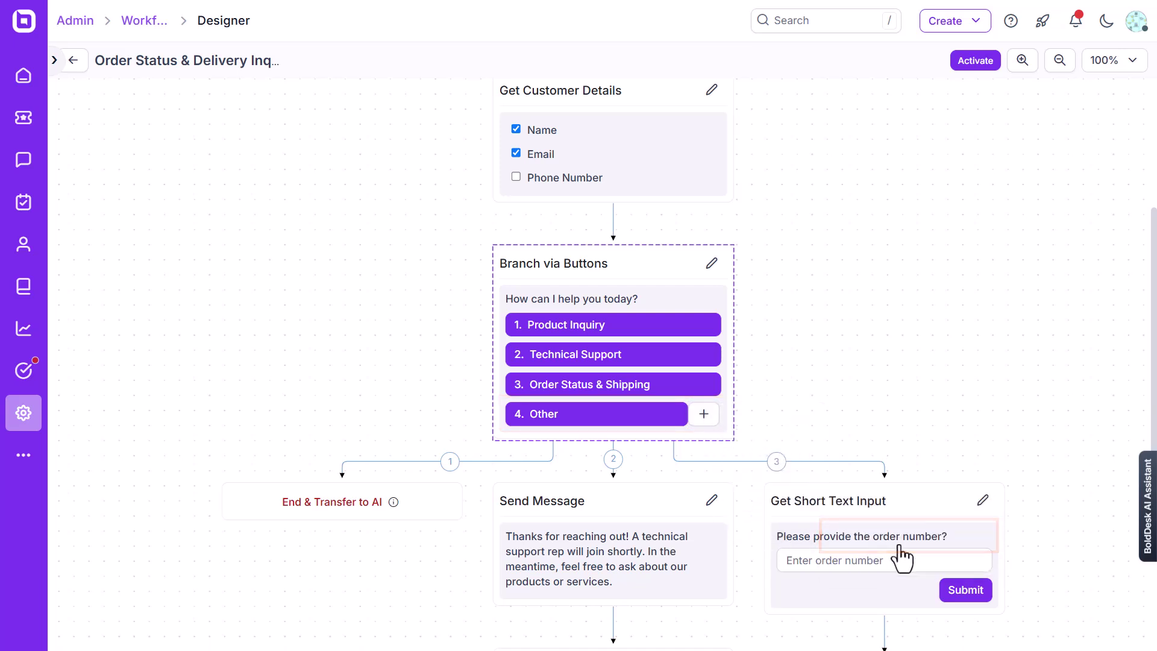
{"action": "left_click", "coordinate": [974, 61]}
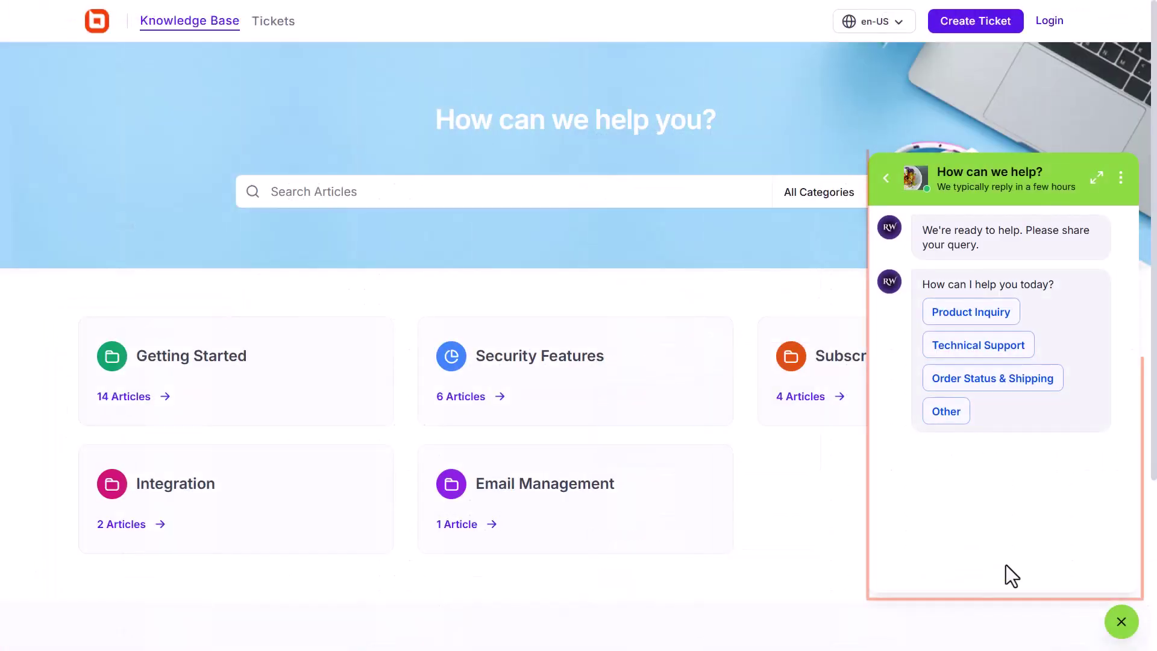
Step: Test the workflow in the customer portal's chat by choosing Order Status & Shipping and submitting an order number
{"action": "left_click", "coordinate": [988, 378]}
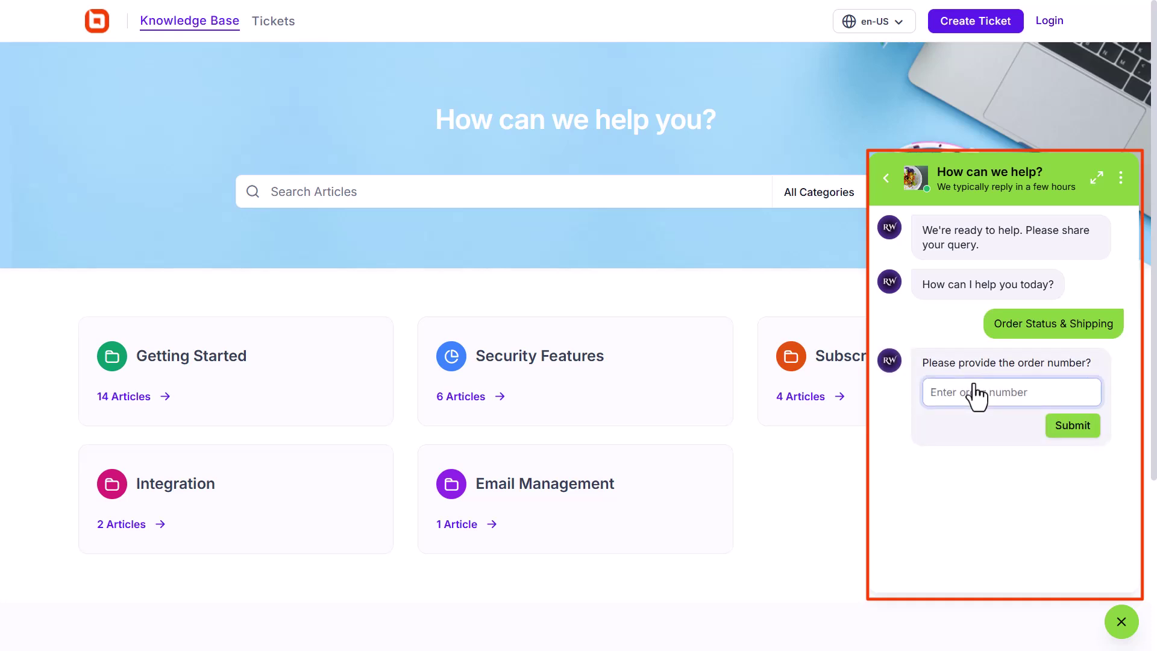
{"action": "type", "text": "542FFQ"}
{"action": "left_click", "coordinate": [1073, 426]}
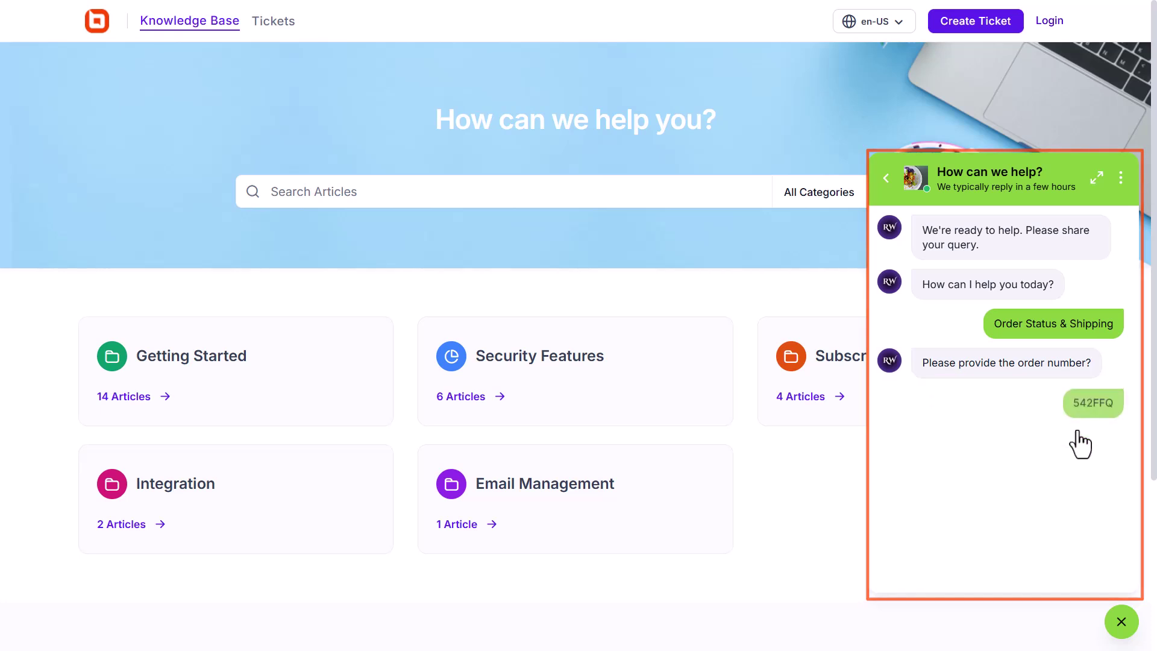